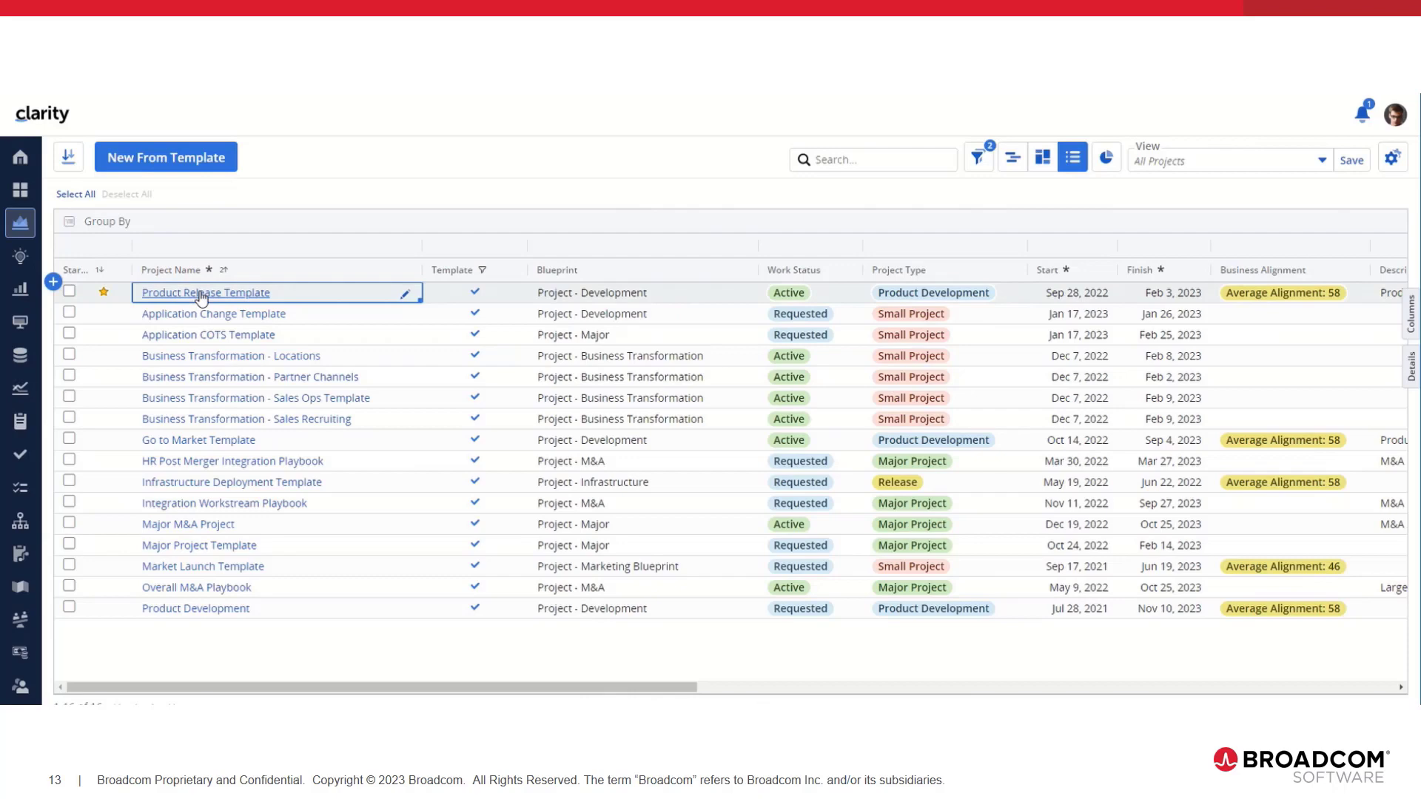
Review the Experience Data entries of the Product Release Template, and return to the project list
click(204, 293)
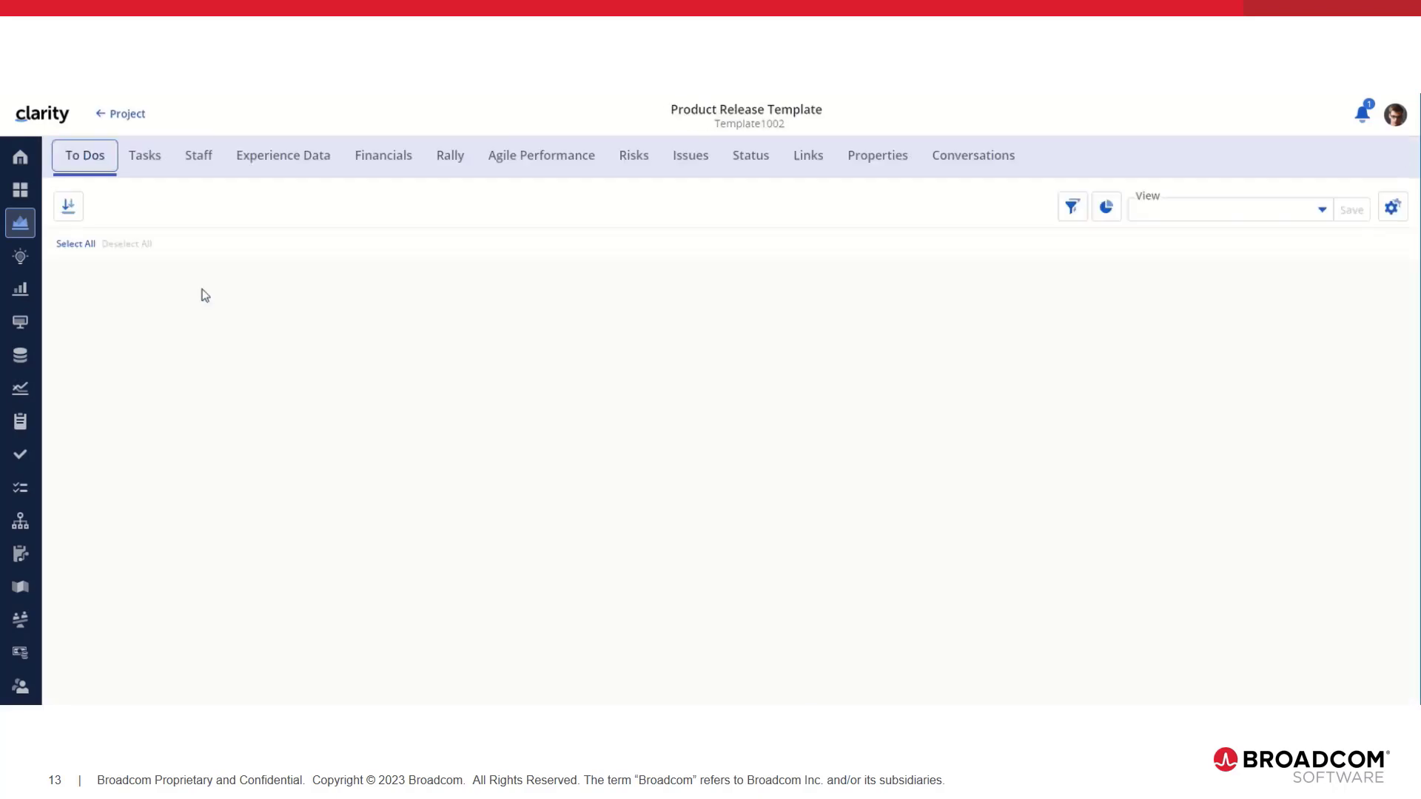
click(295, 160)
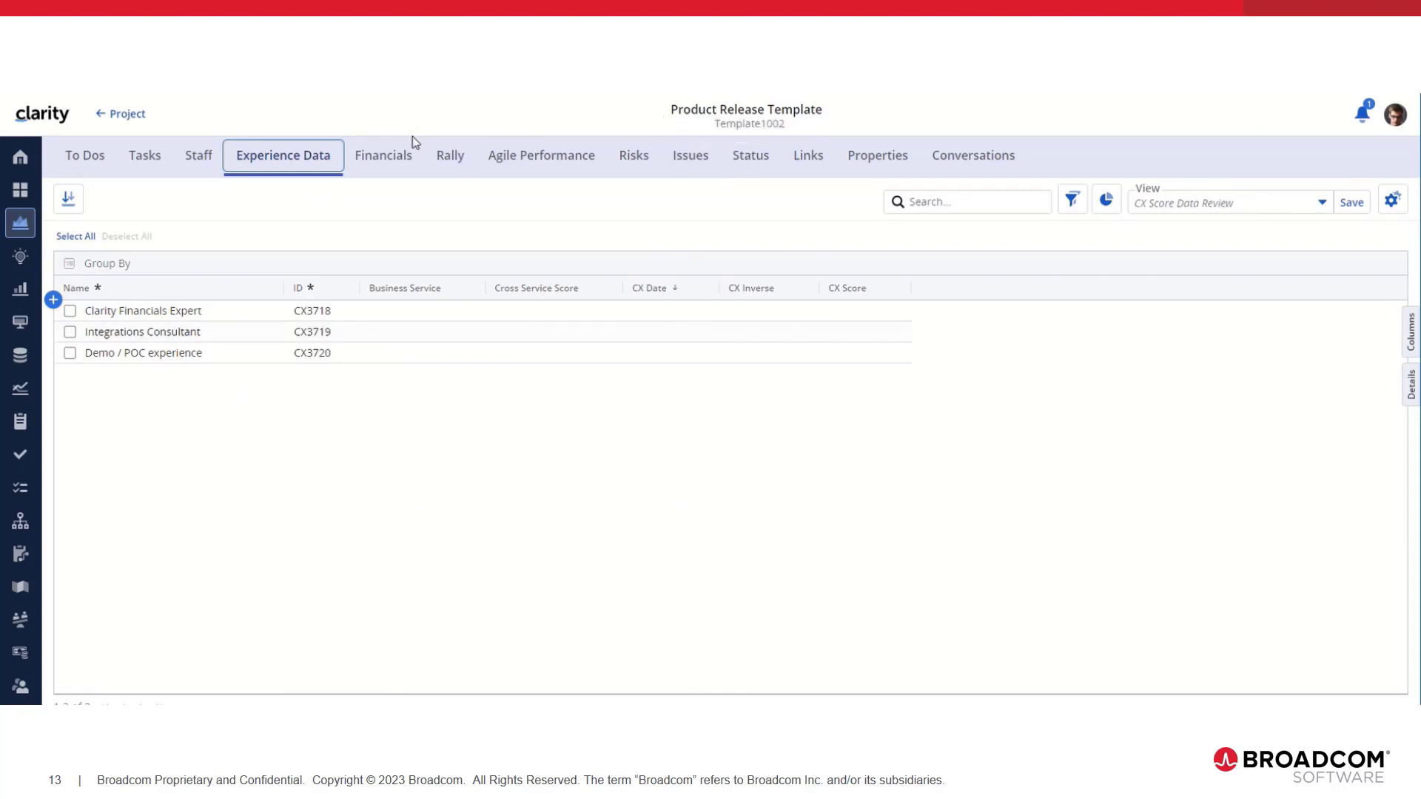
click(130, 115)
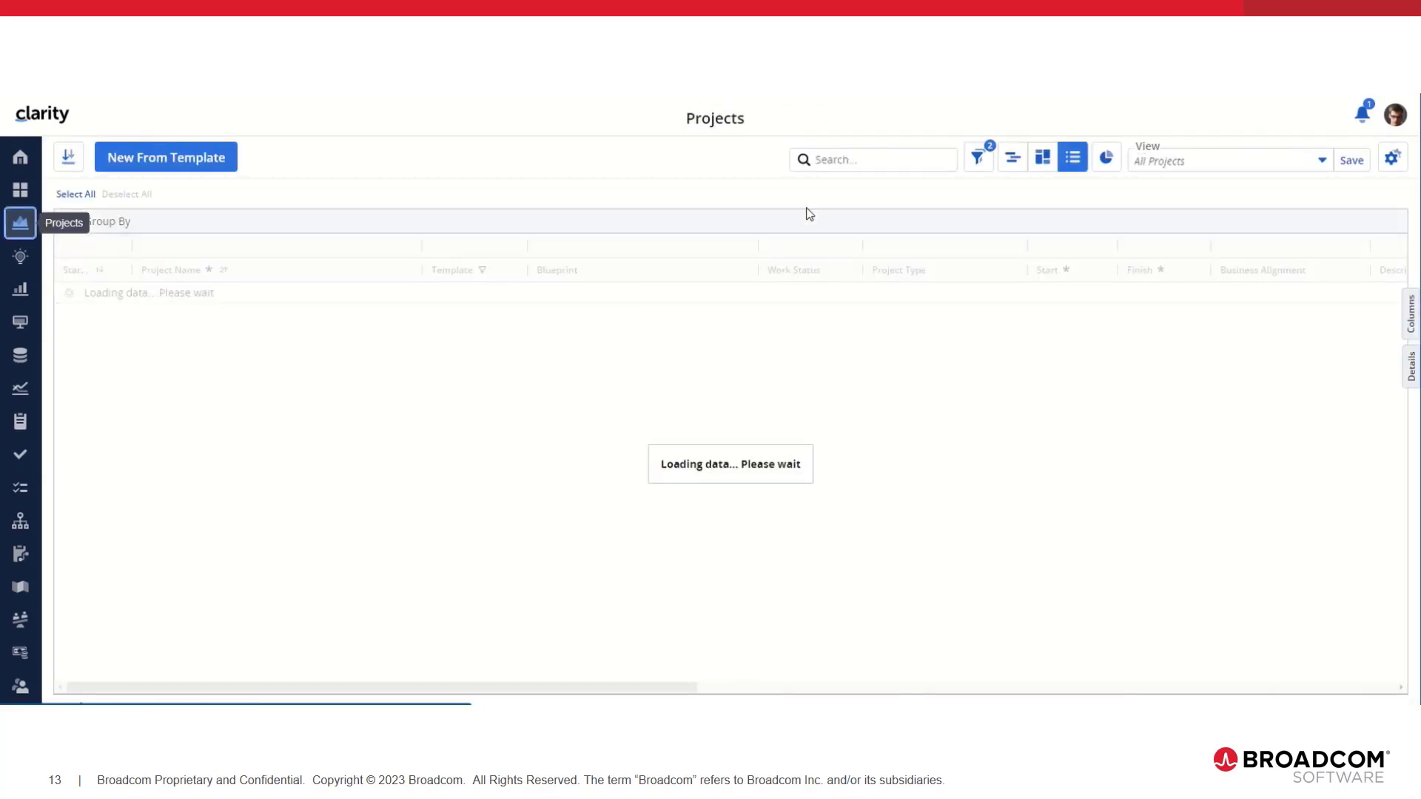
Create a project named "A new project" from the Product Release Template with finish date Feb 18, 2024
click(205, 153)
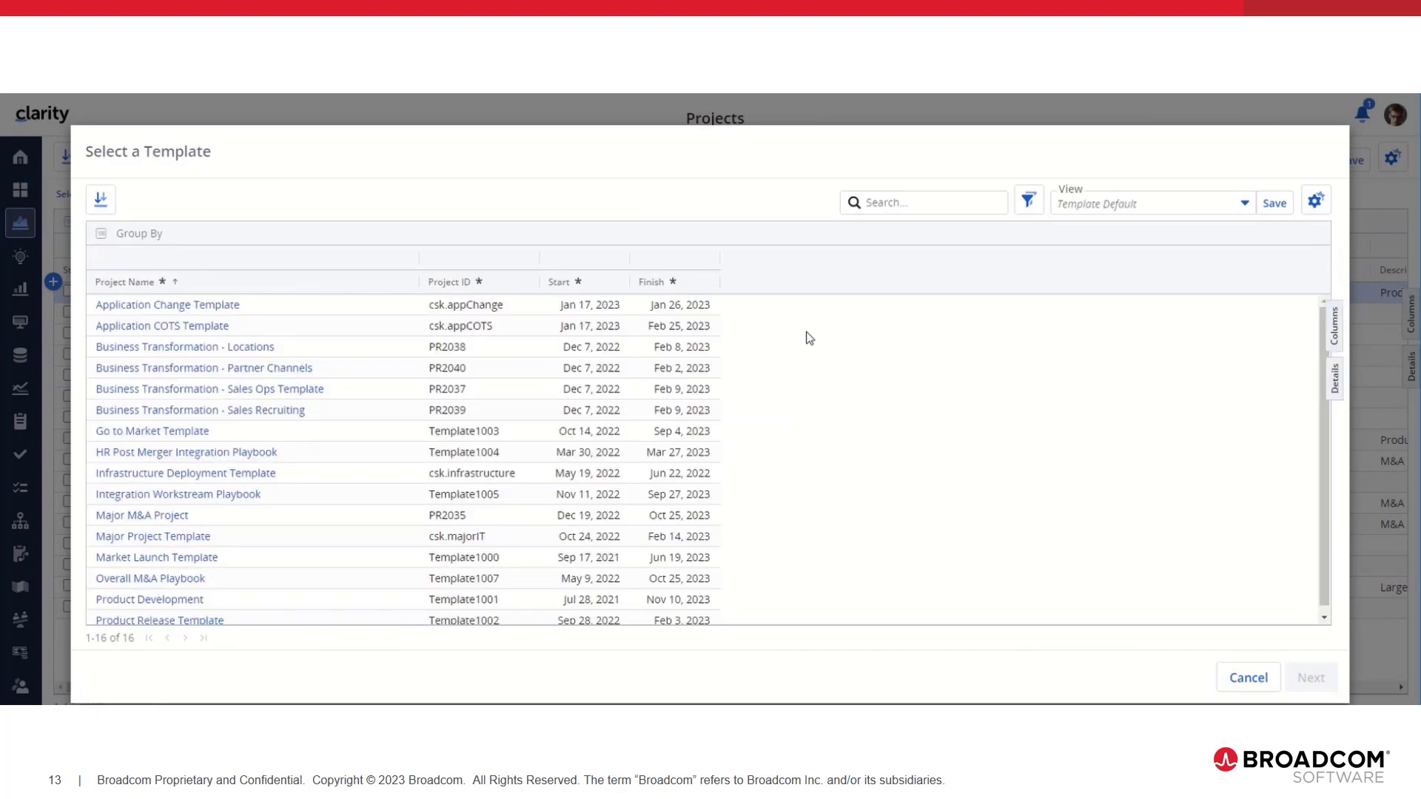
scroll(483, 409, down, 2)
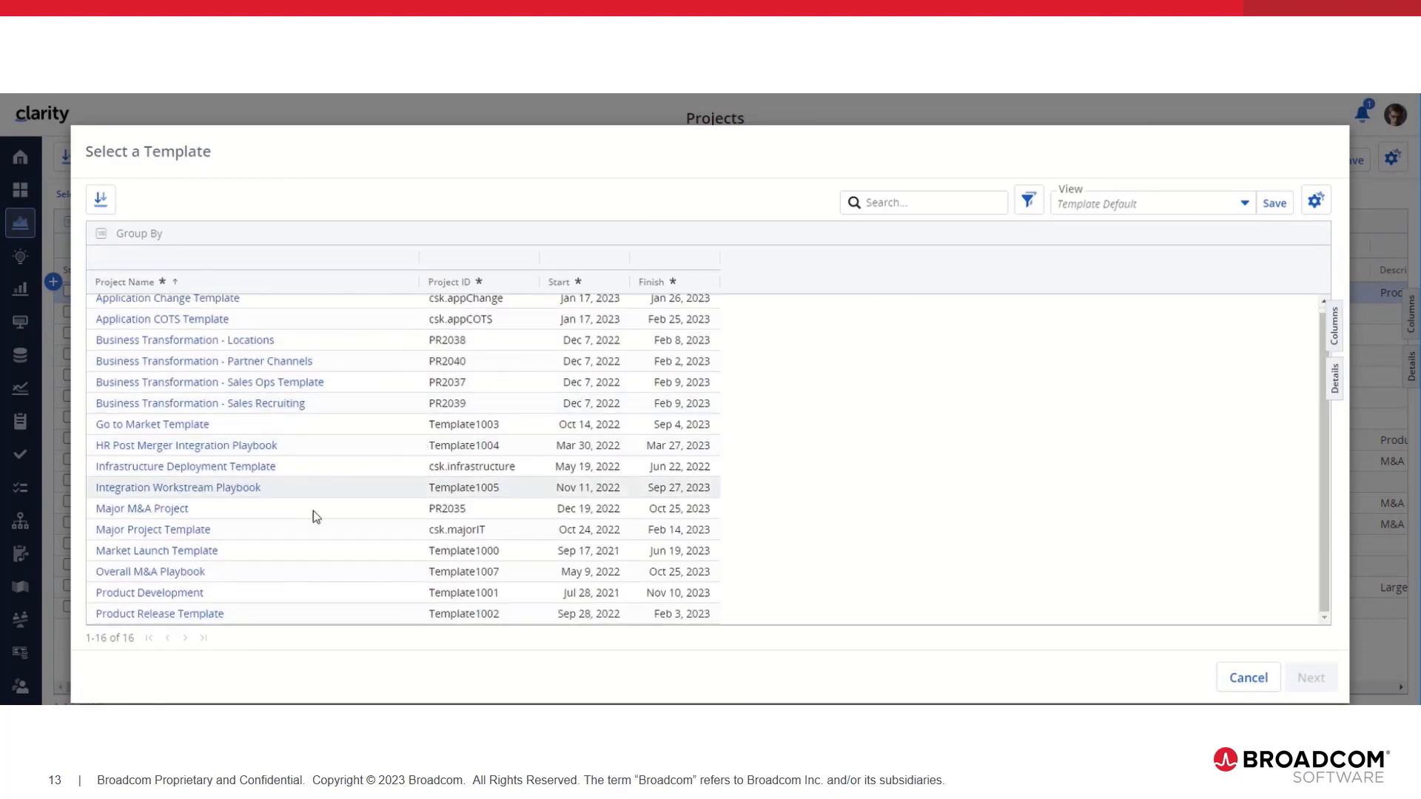
click(182, 624)
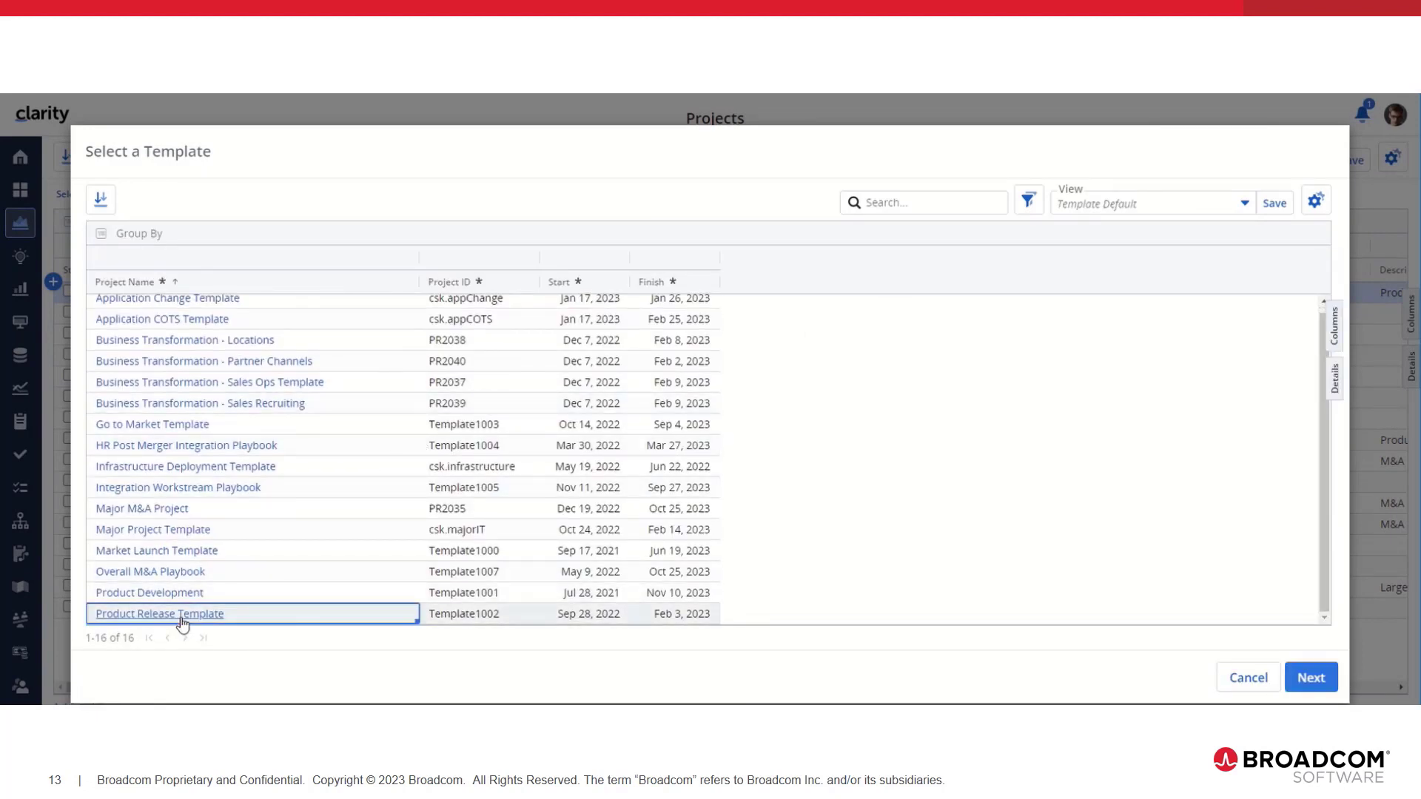
click(1311, 678)
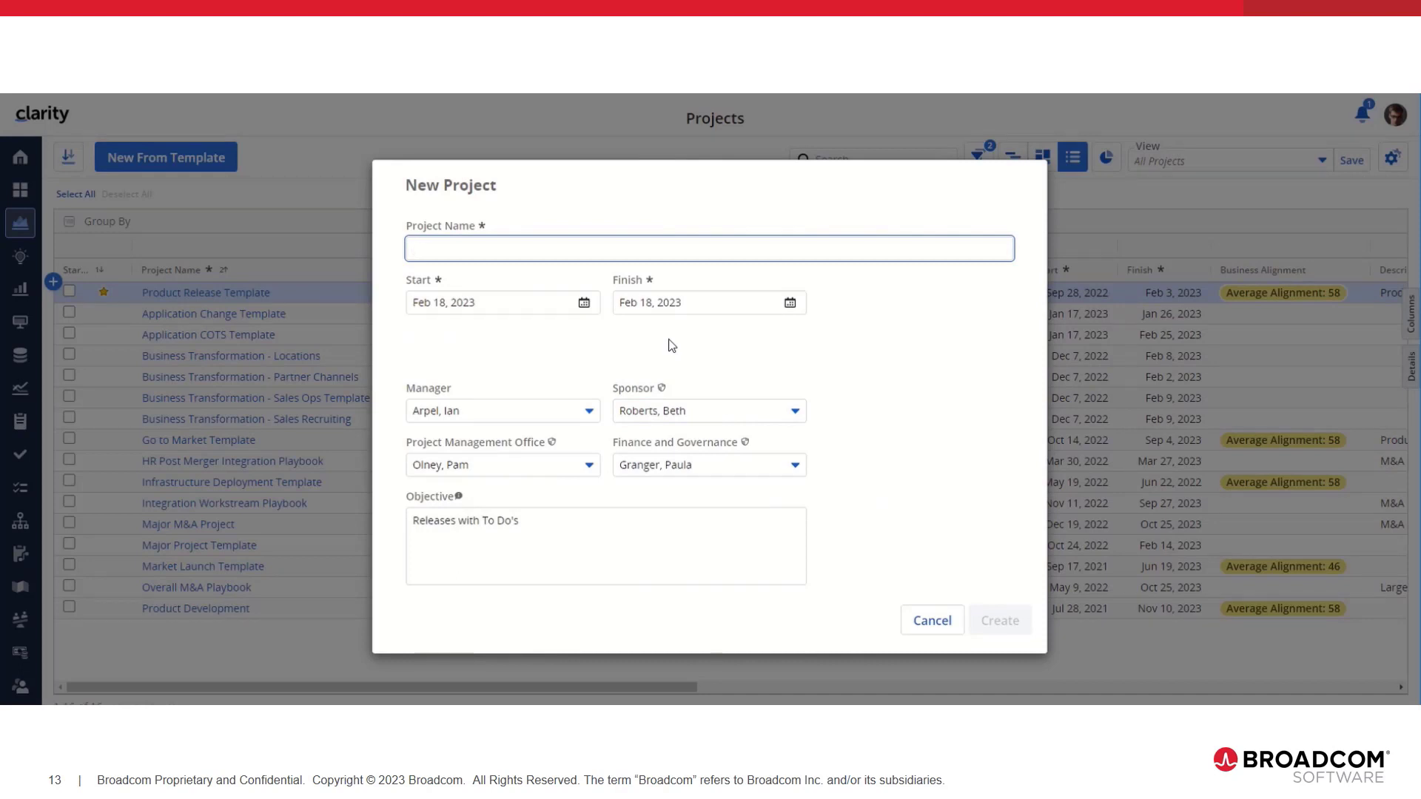
text(A new project)
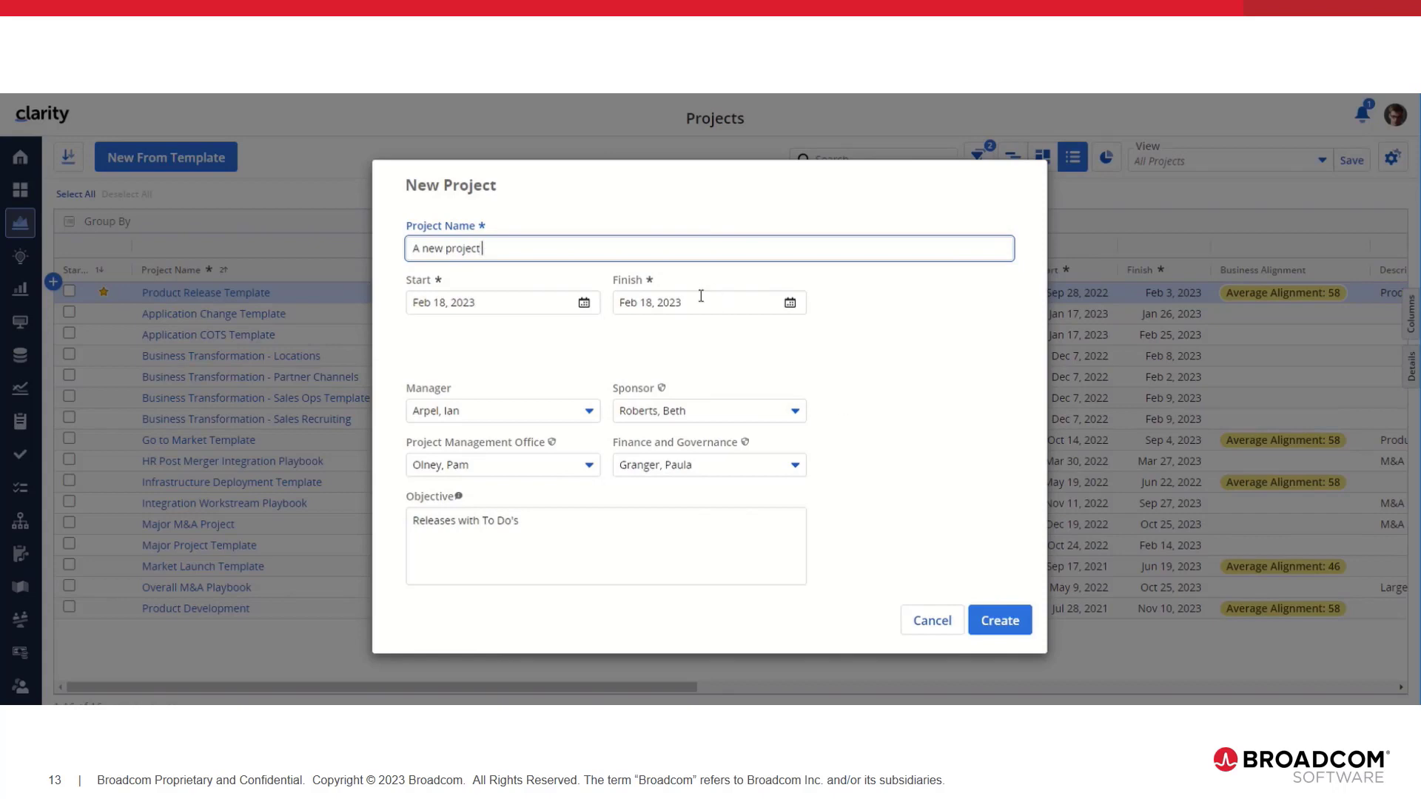
click(701, 296)
key(BackSpace)
text(4)
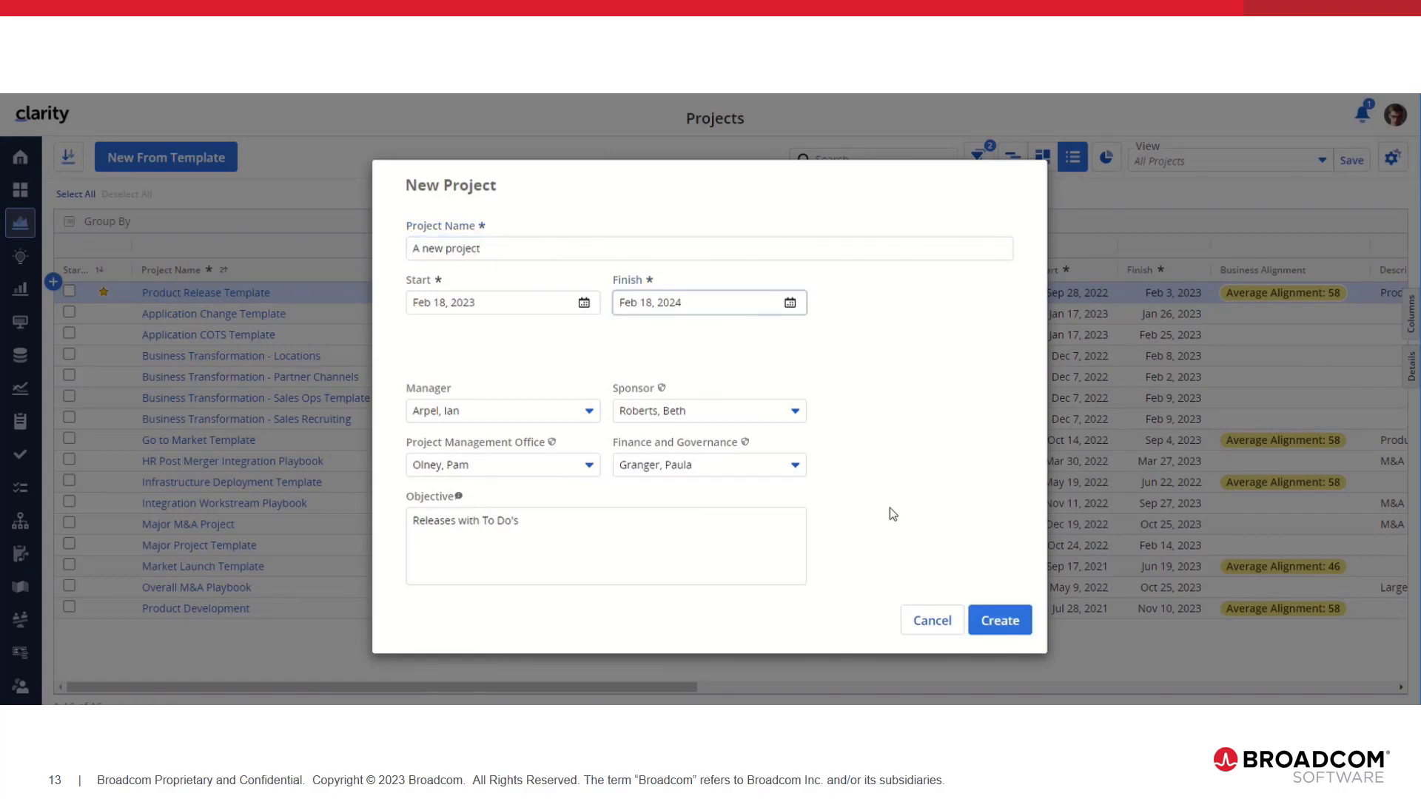
click(996, 621)
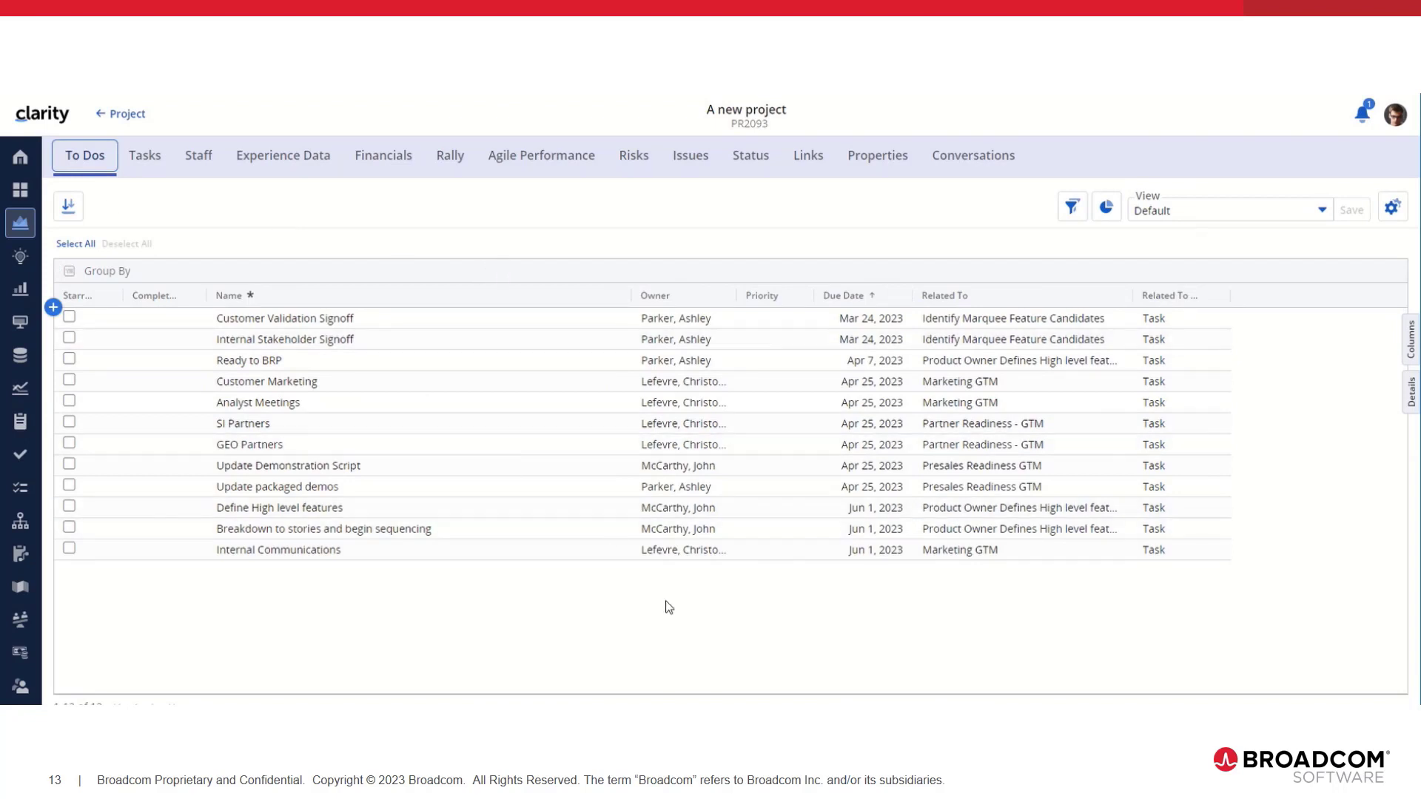
Review the new project's Experience Data entries and the row actions available for Demo / POC experience
click(263, 160)
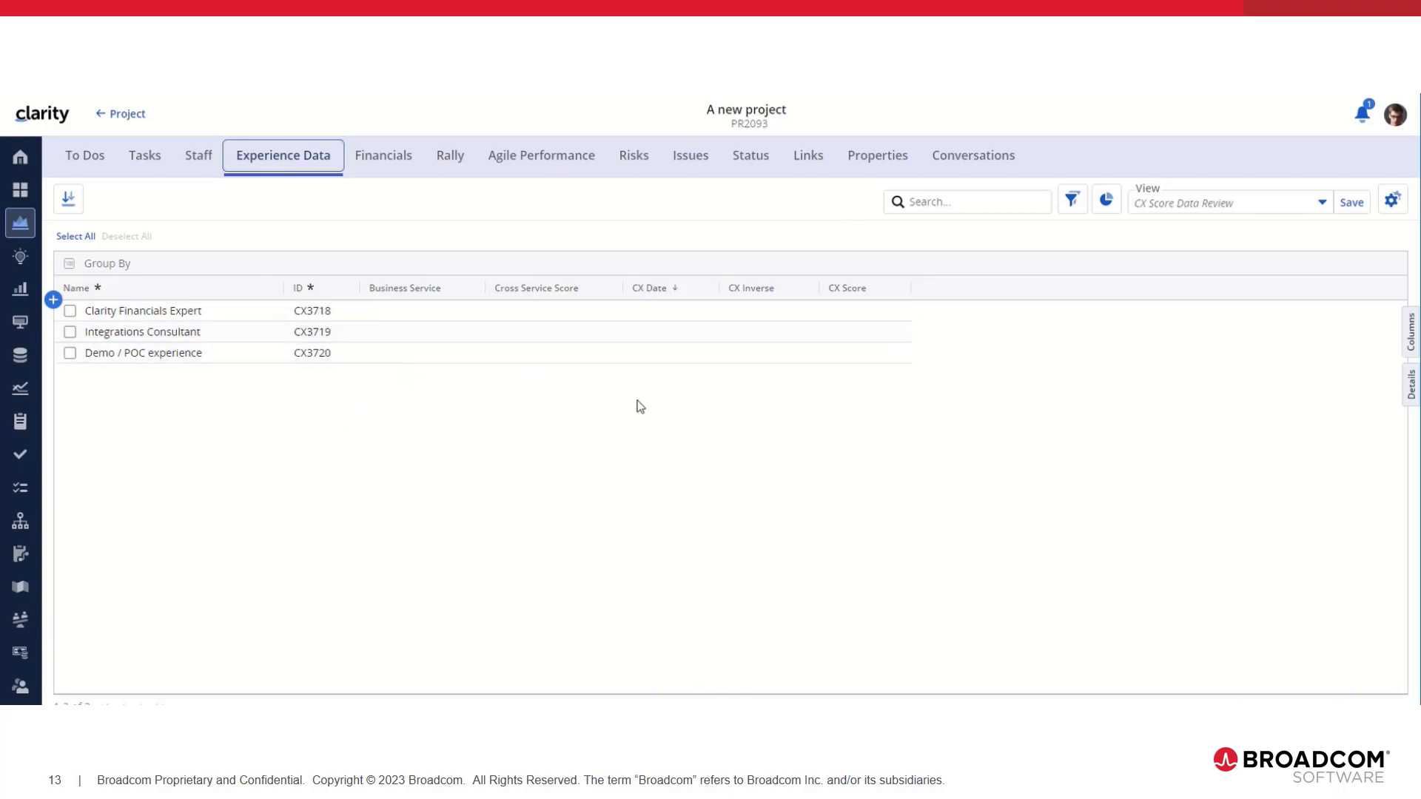
click(539, 356)
right_click(541, 356)
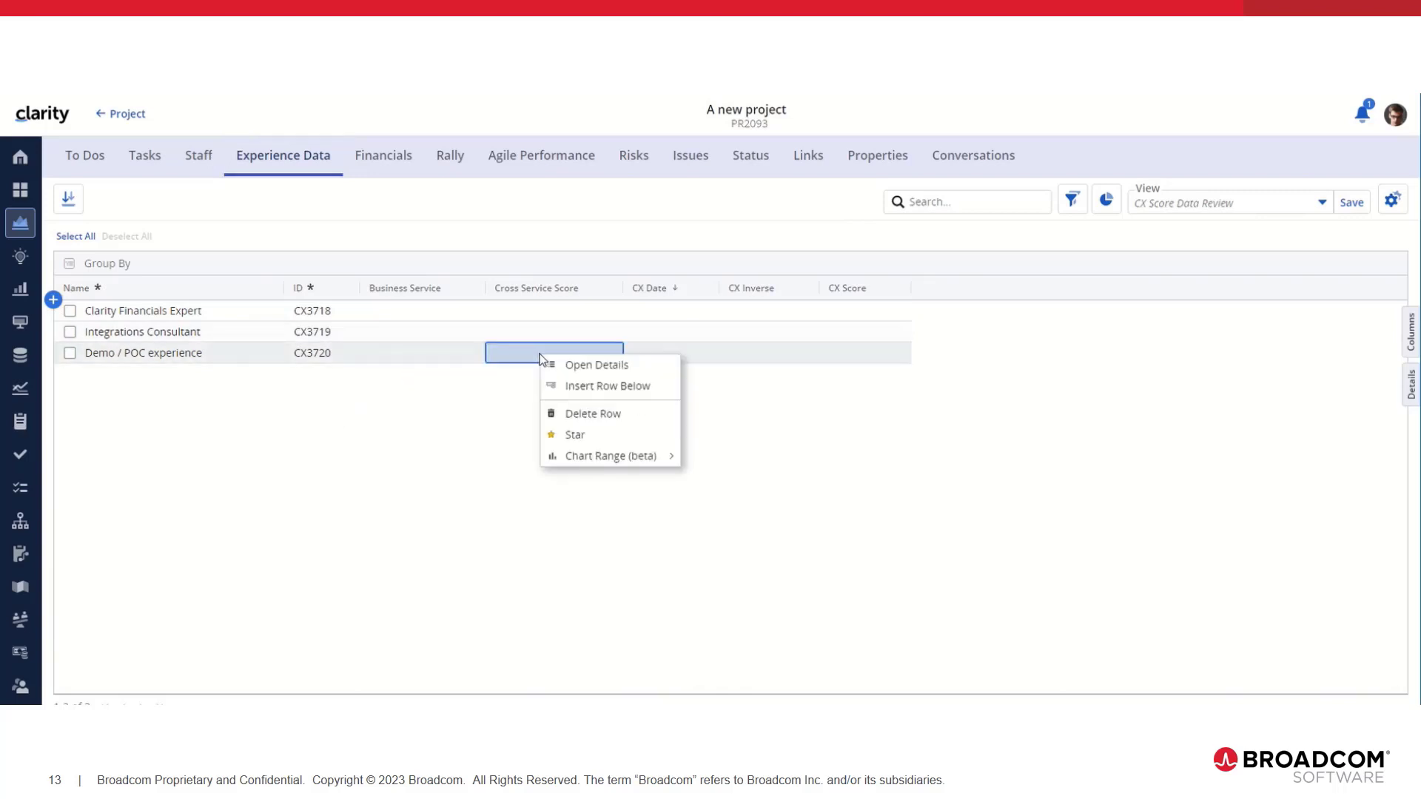
click(794, 460)
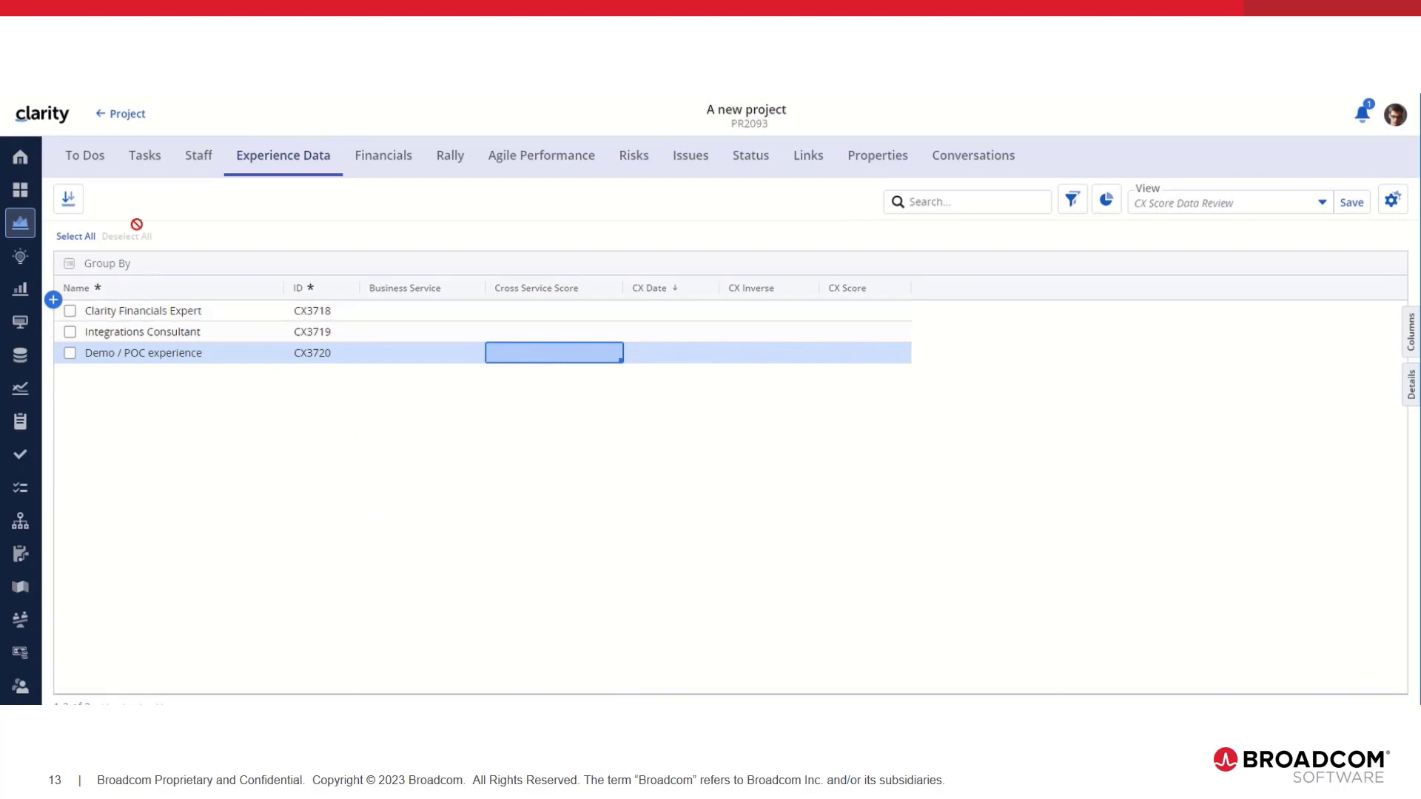
Review the Cross Value Stream Agreements in the "Ideas with Cross Value Streams Template" idea, and return to the ideas list
click(21, 257)
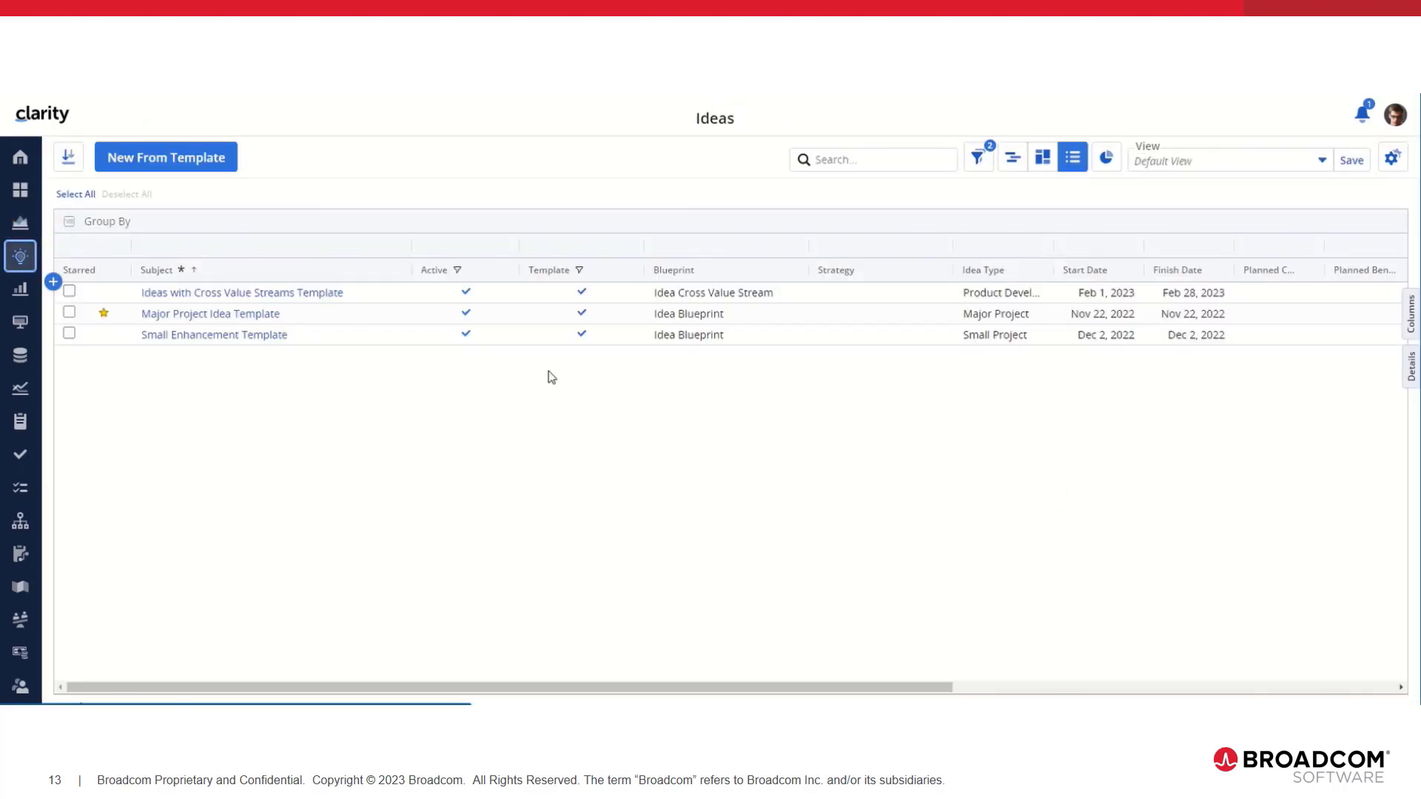
click(180, 300)
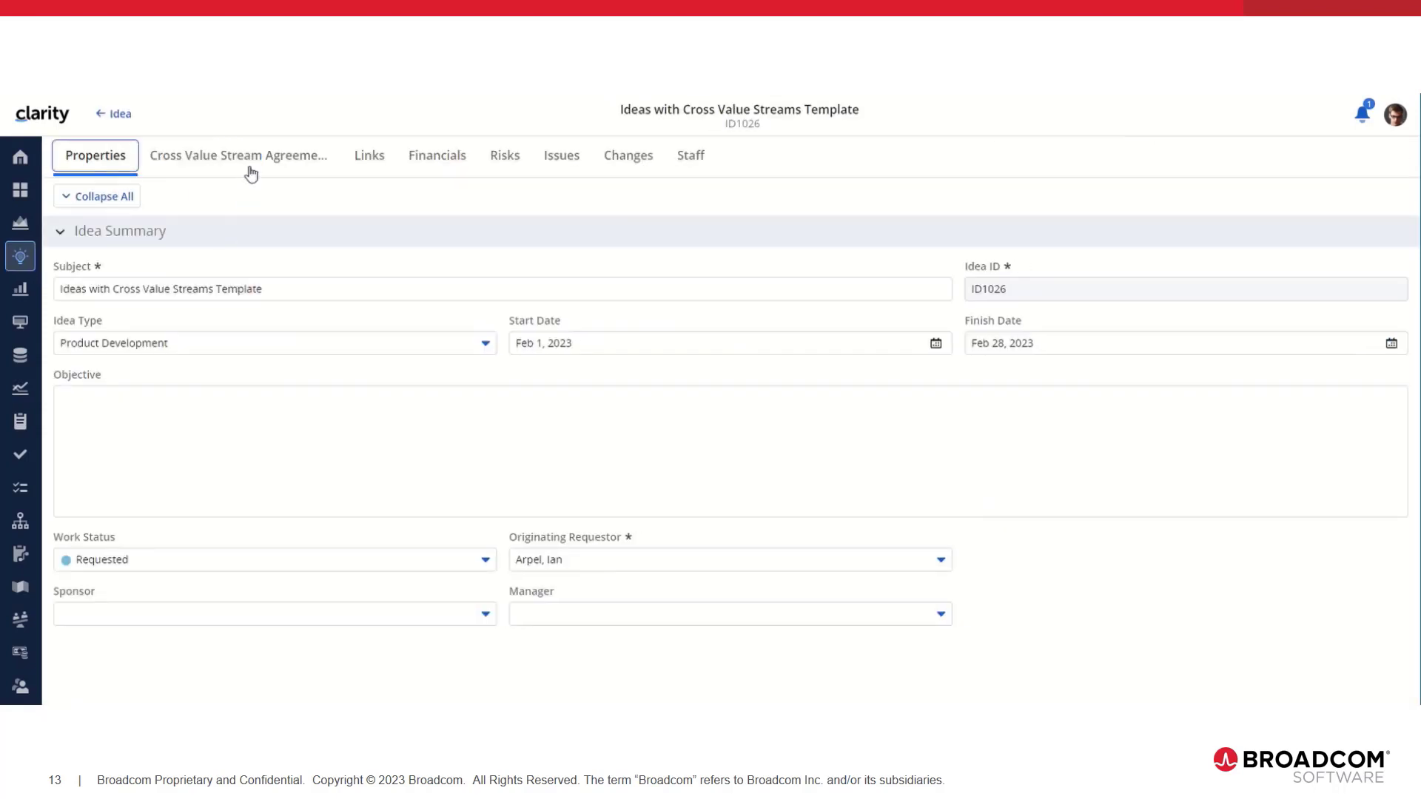
click(251, 169)
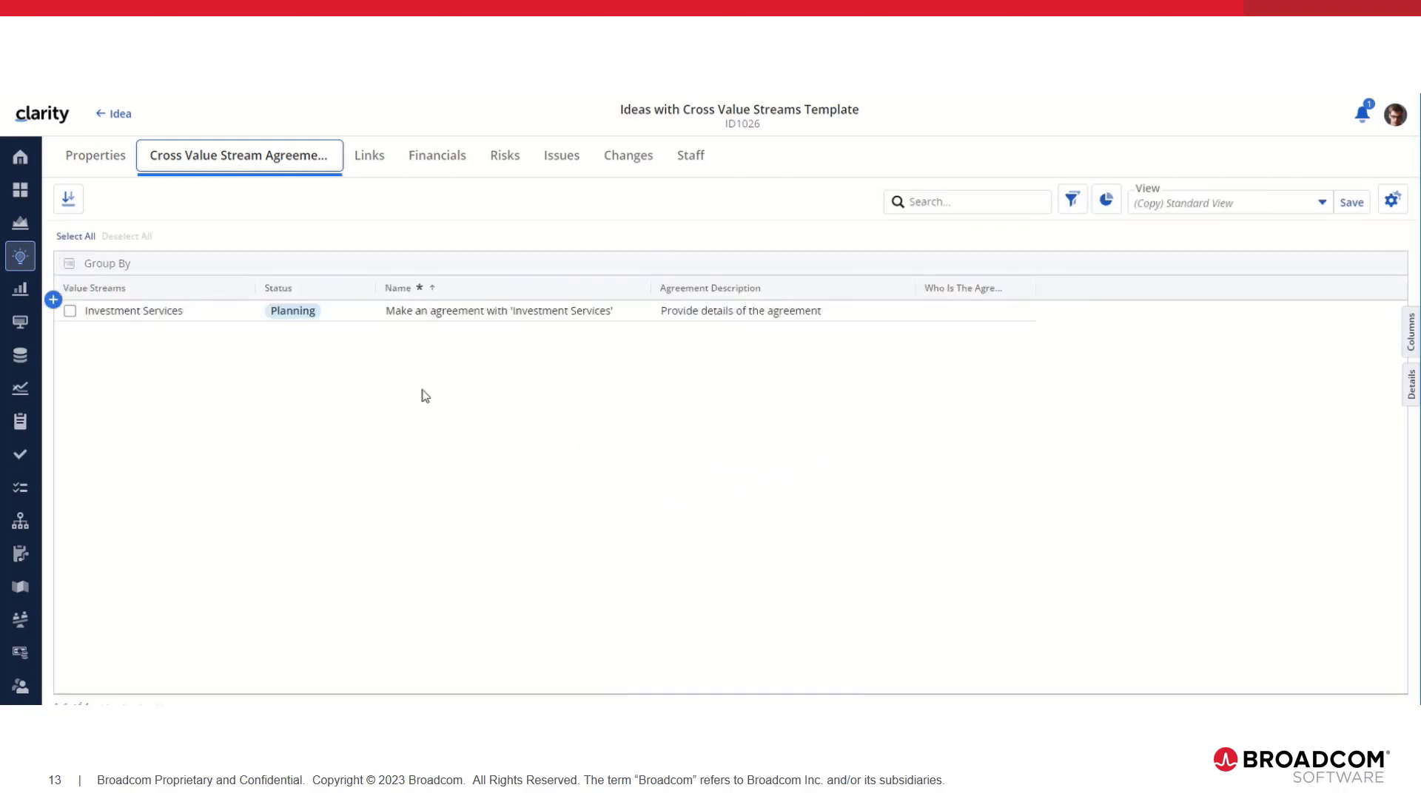
click(112, 115)
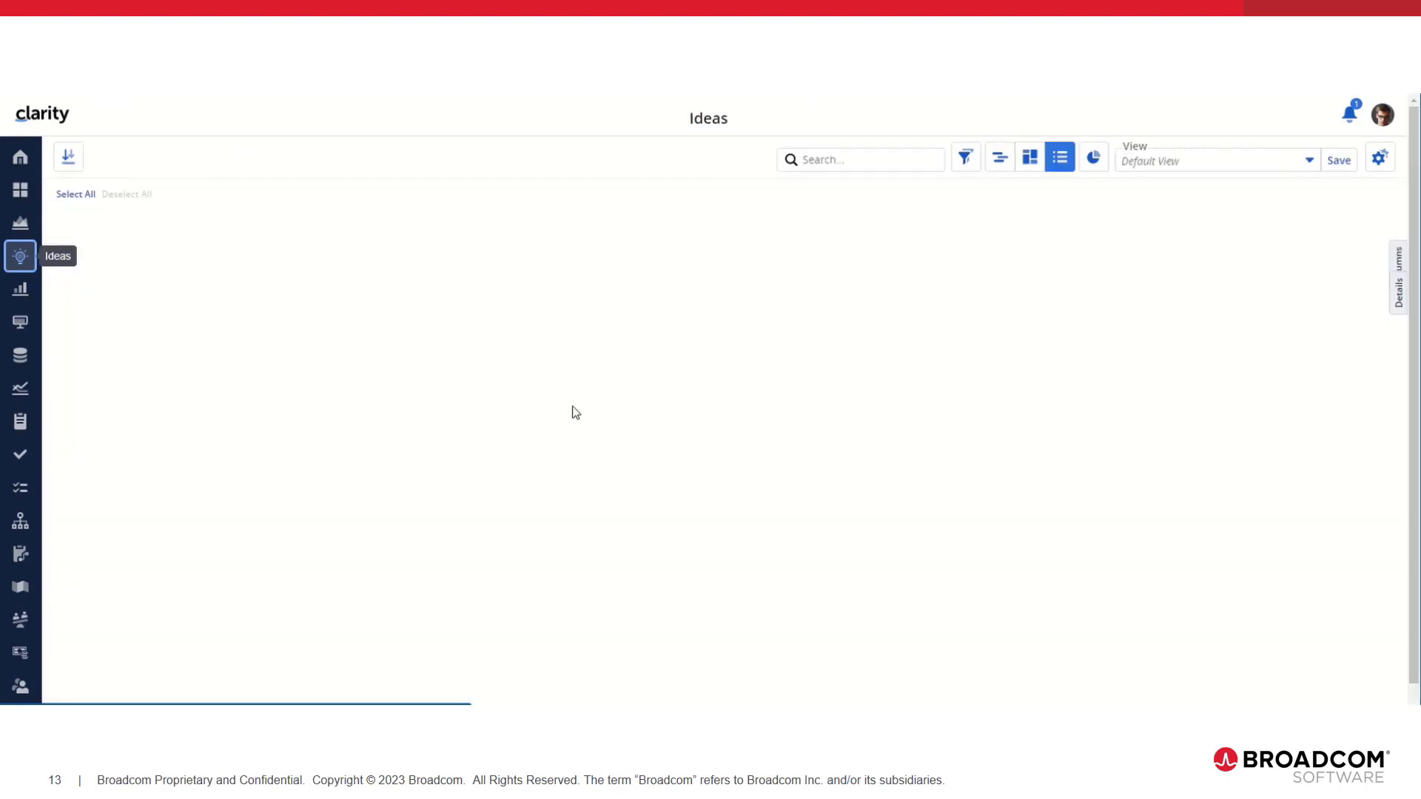
Create an idea named "A new Idea" from the Ideas with Cross Value Streams Template with finish date Feb 18, 2024
click(215, 168)
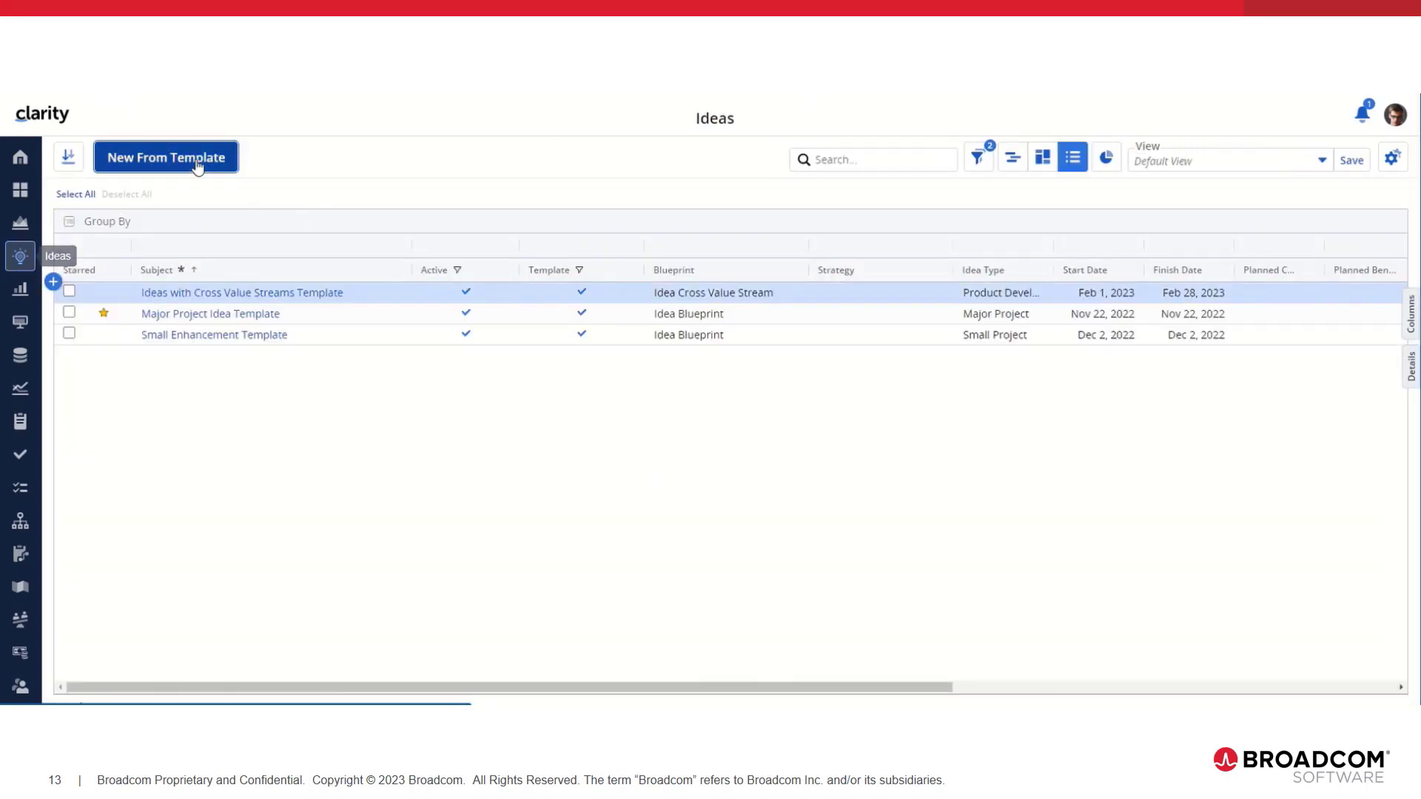
click(244, 309)
click(1311, 678)
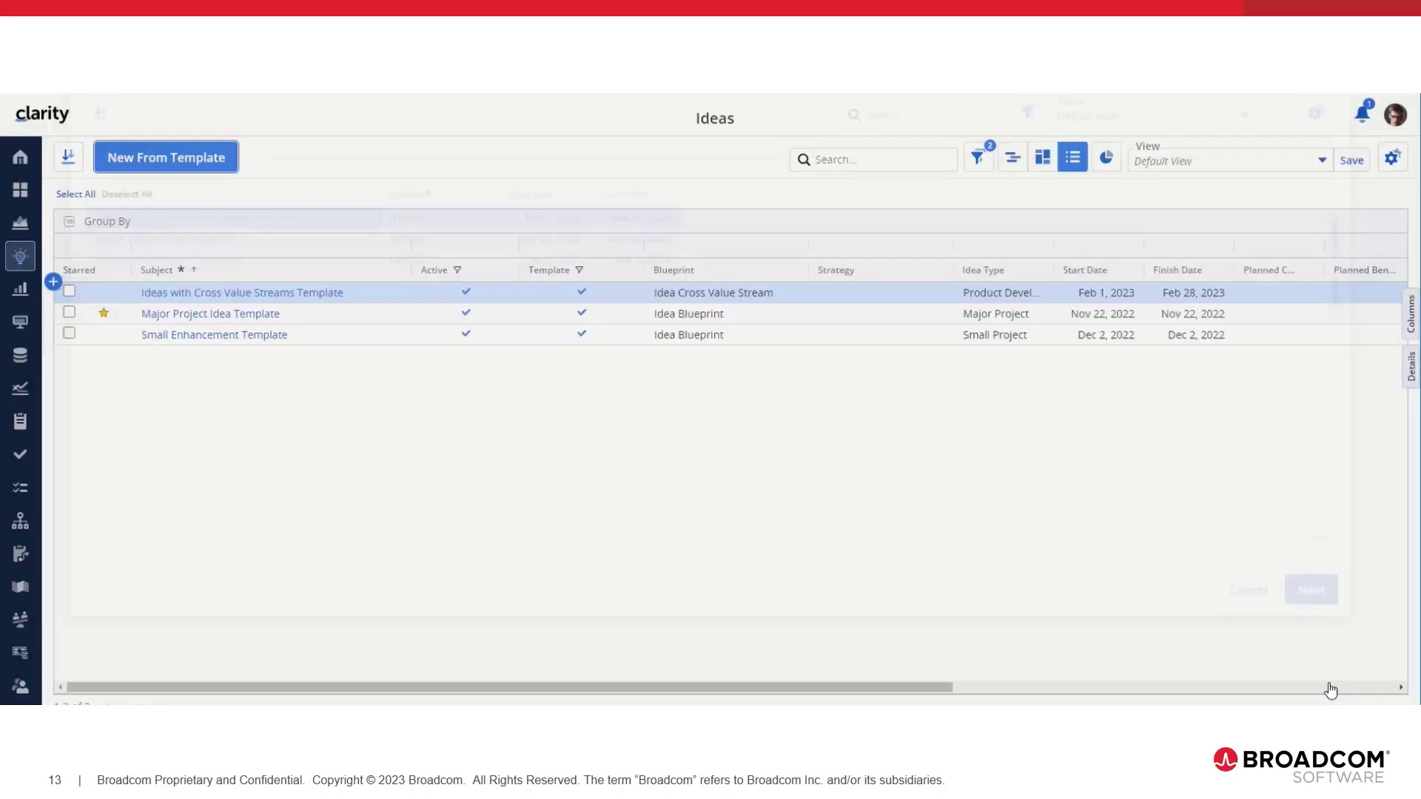
text(A new Idea)
click(693, 437)
key(BackSpace)
text(4)
click(1000, 482)
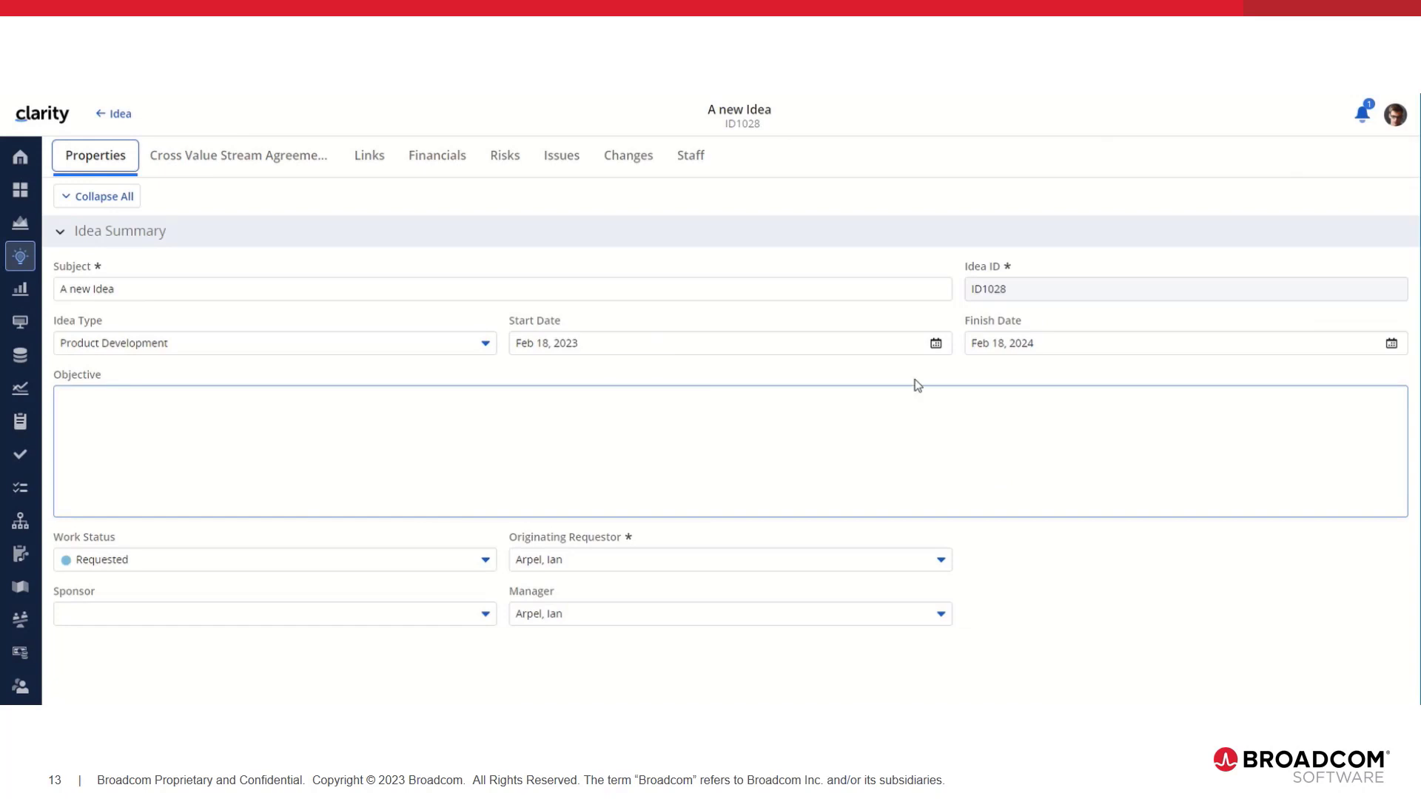
Copy the "Make an agreement with 'Investment Services'" entry in the new idea's Cross Value Stream Agreements, keeping the suggested name
click(280, 166)
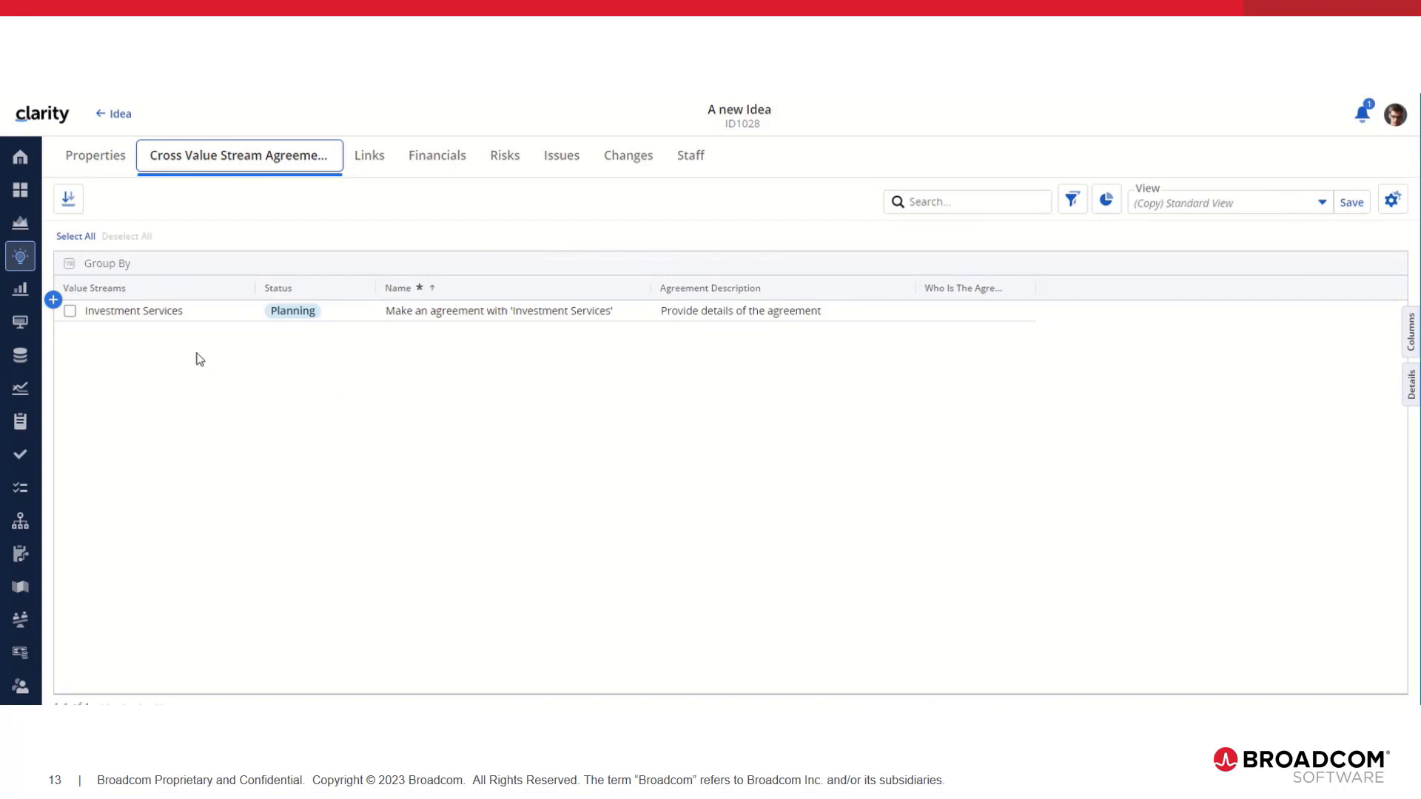
right_click(530, 314)
click(568, 347)
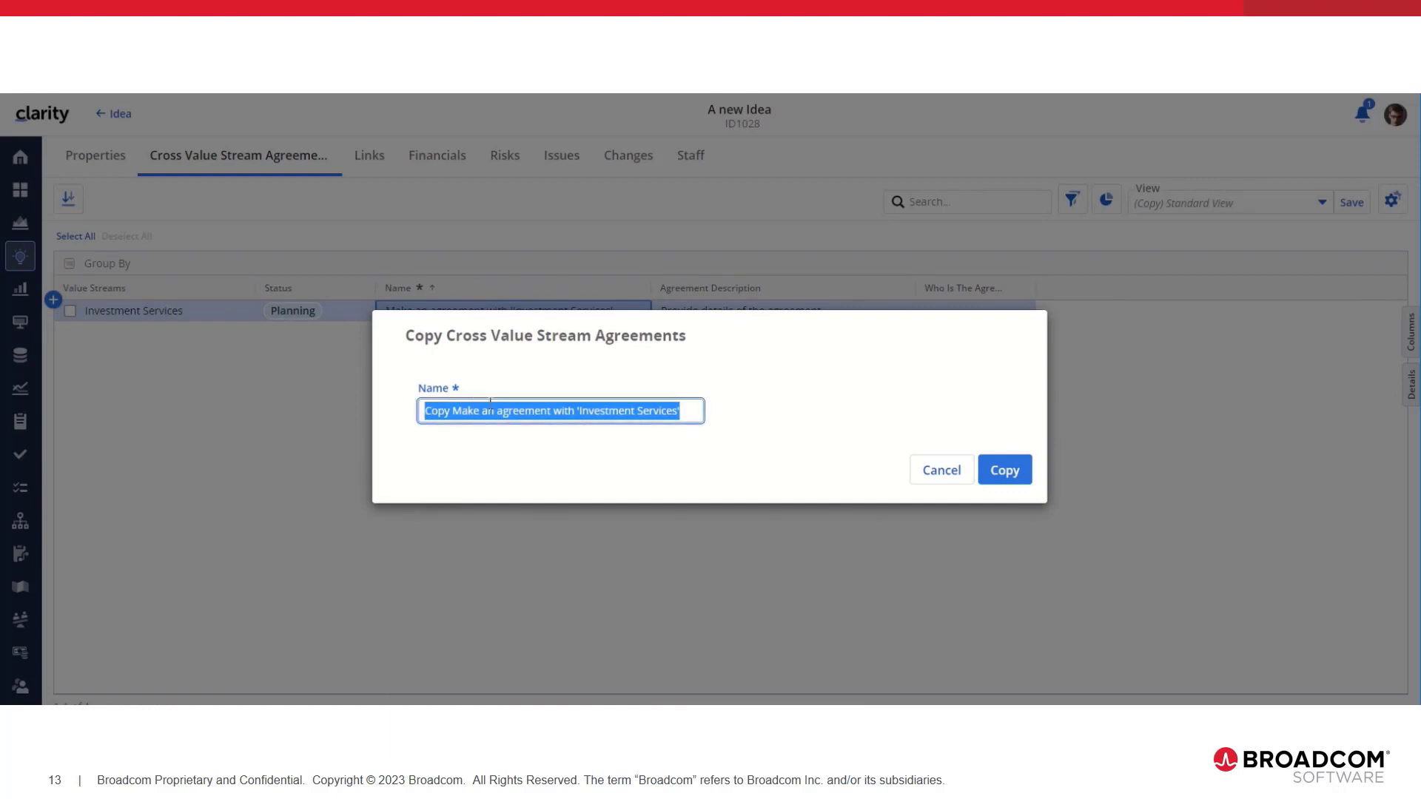
click(1001, 471)
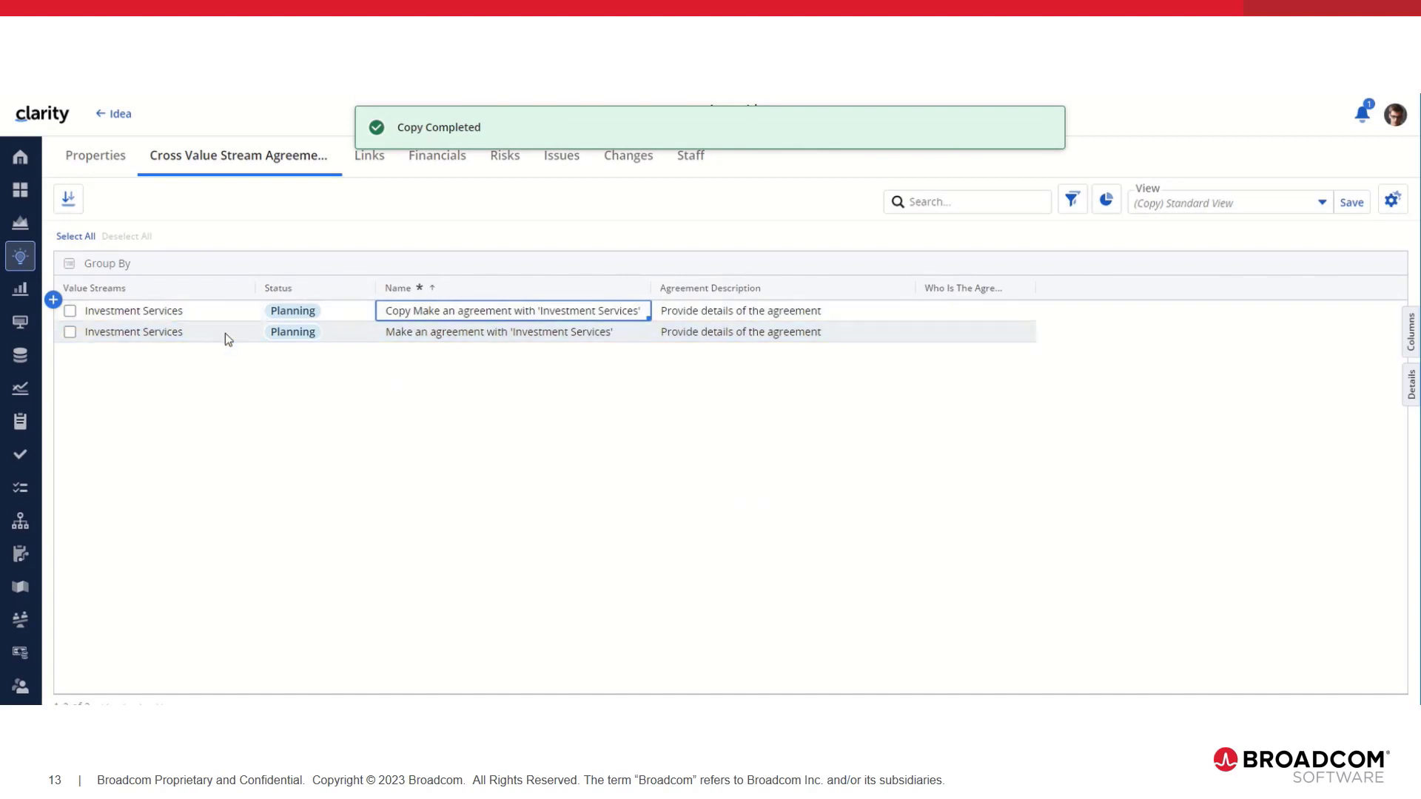
Copy the duplicated Investment Services agreement once more, and delete that second copy
right_click(500, 323)
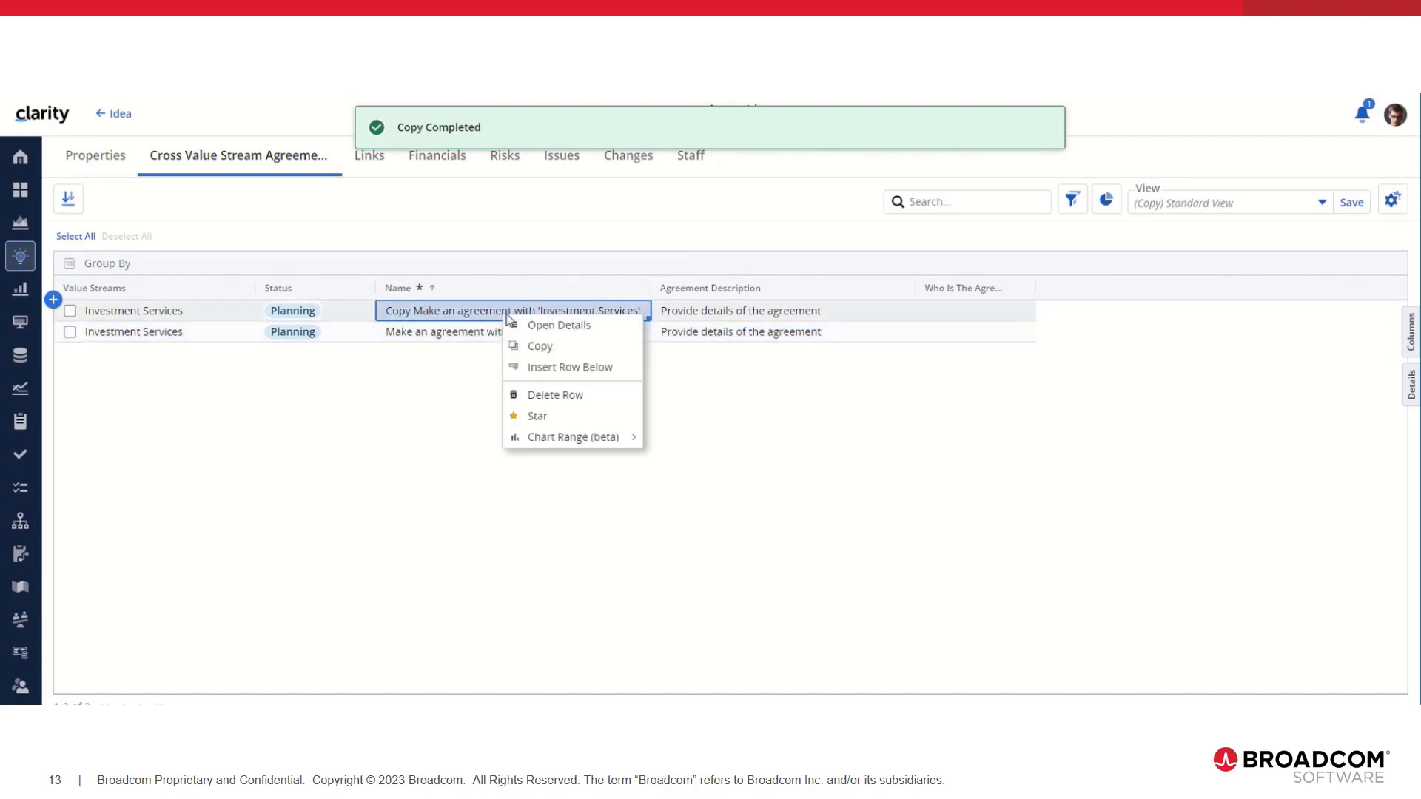
click(539, 349)
click(1001, 467)
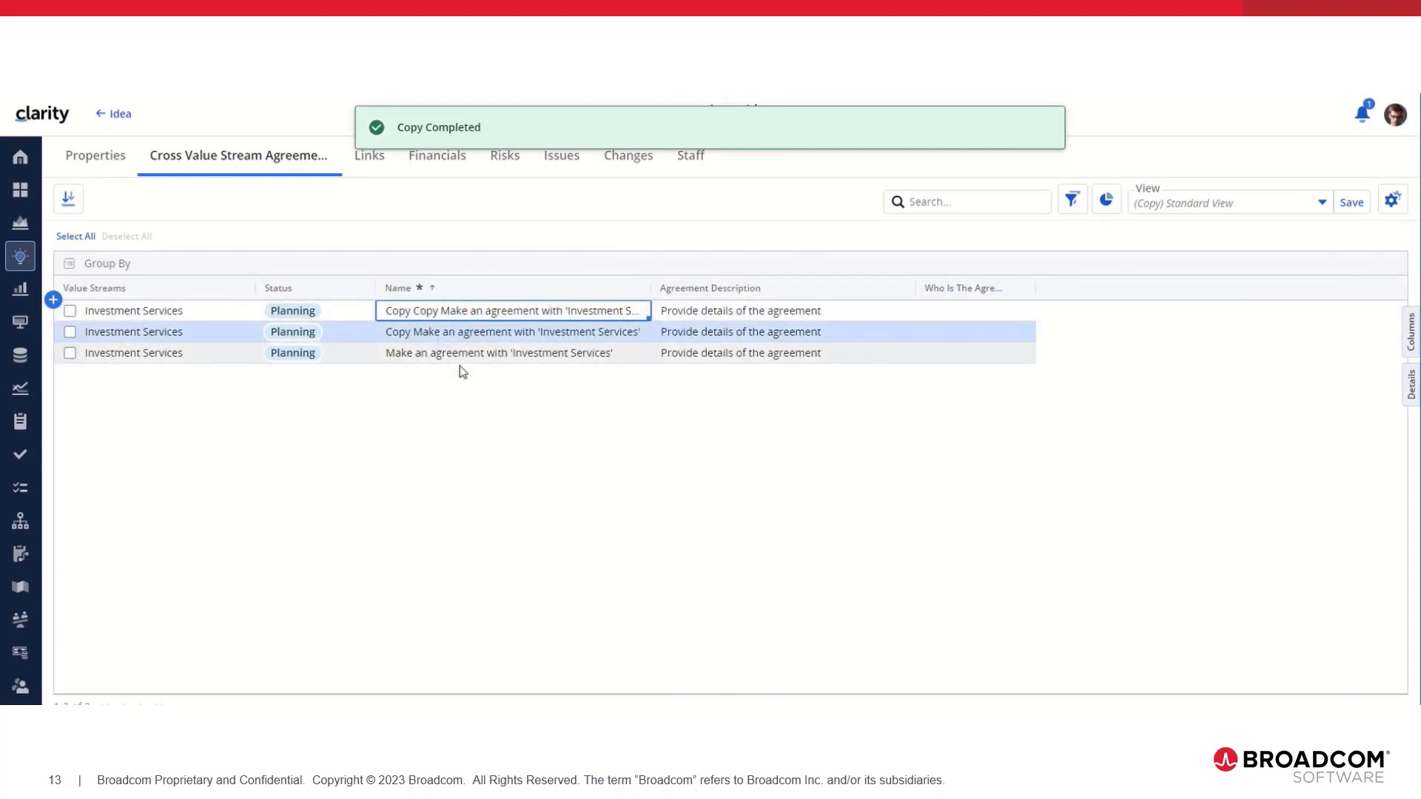
right_click(521, 314)
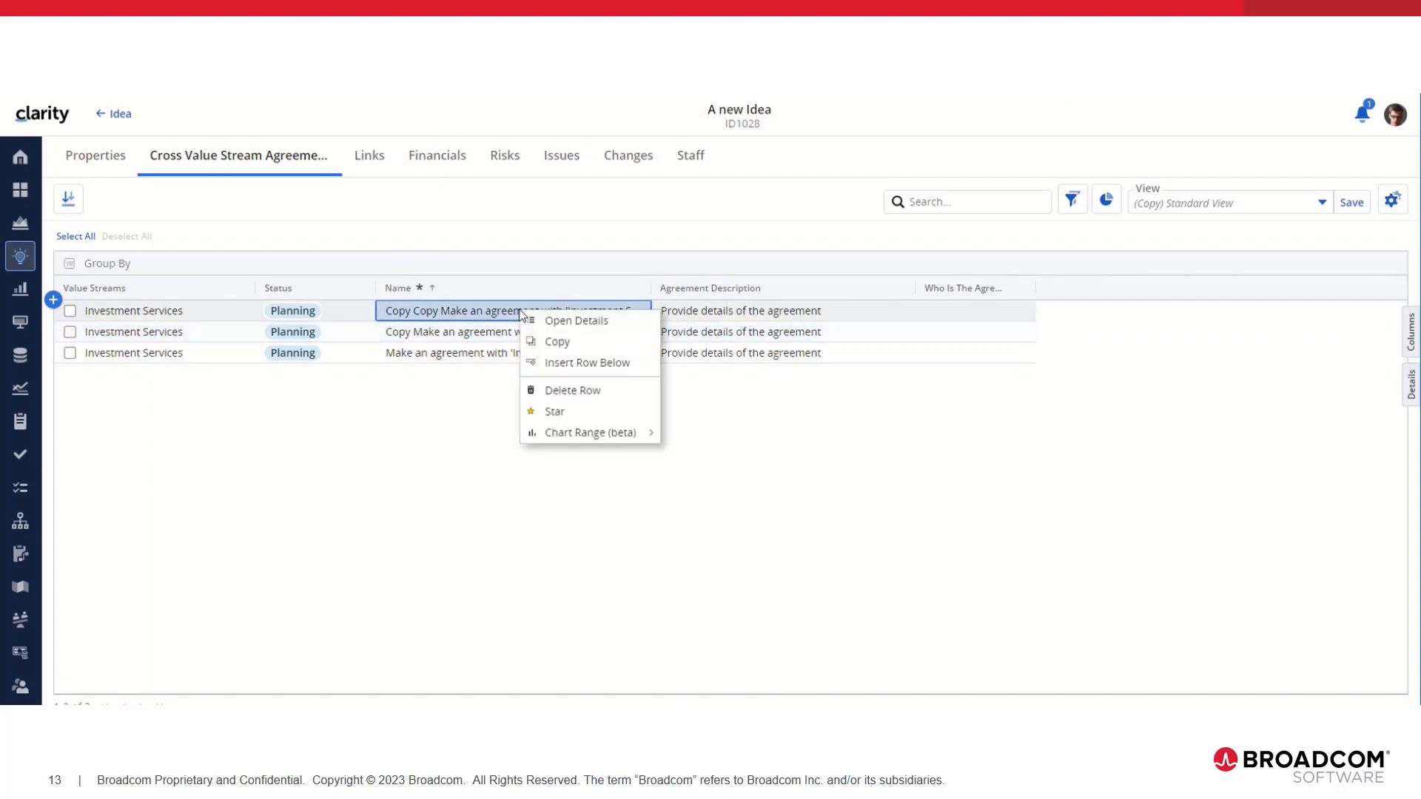
click(573, 388)
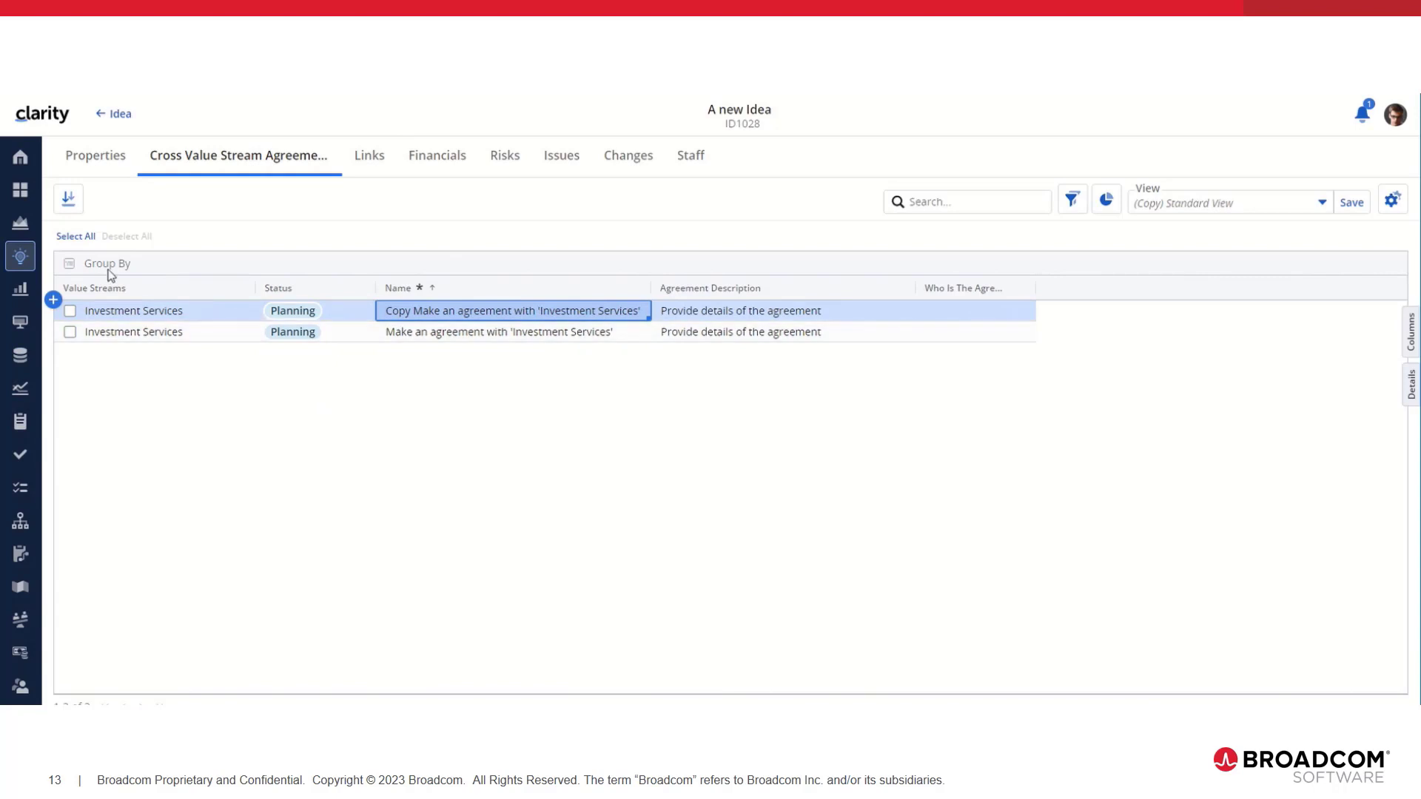
Review the Customer Contacts of the Generic Template among the Portfolio Epics investments, and return to the epics list
click(18, 294)
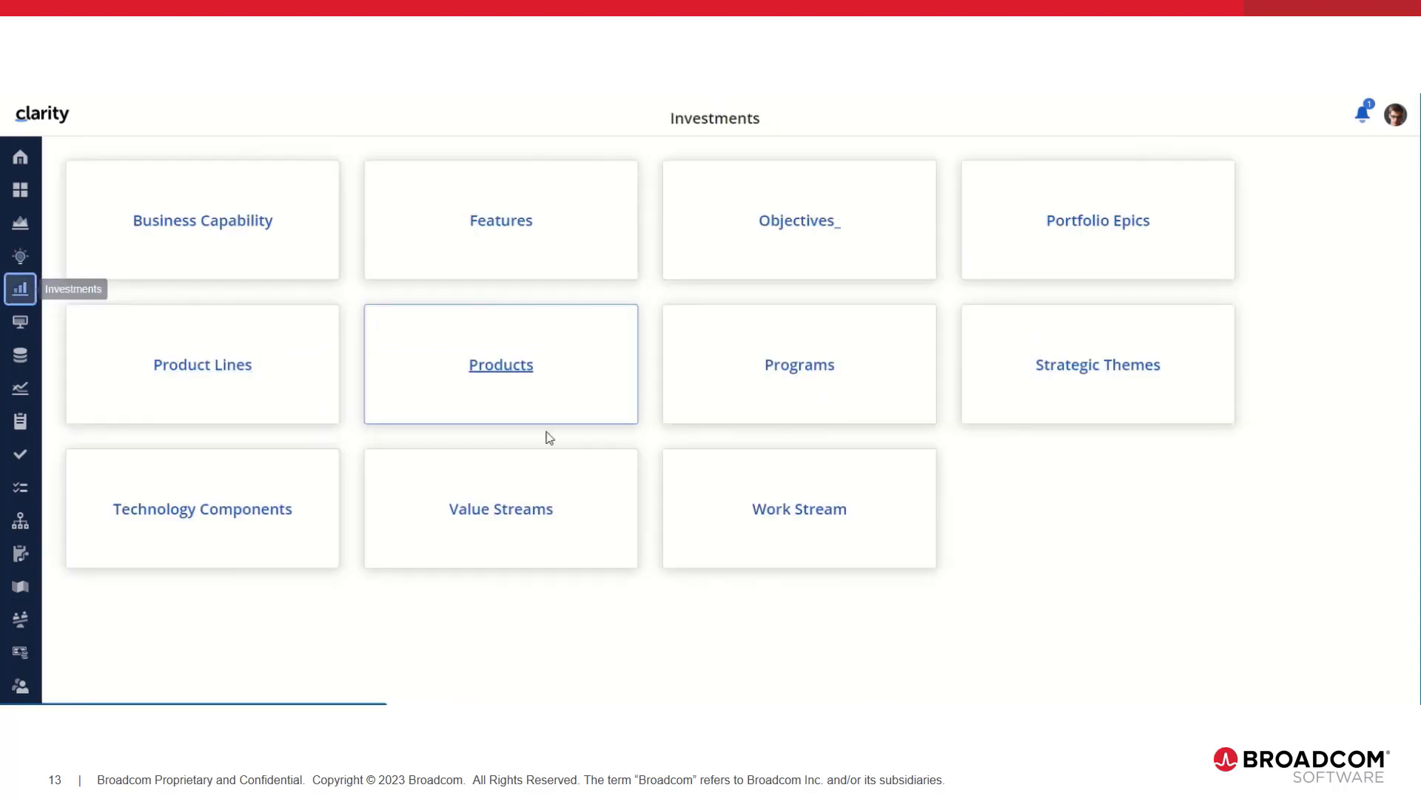
click(1055, 235)
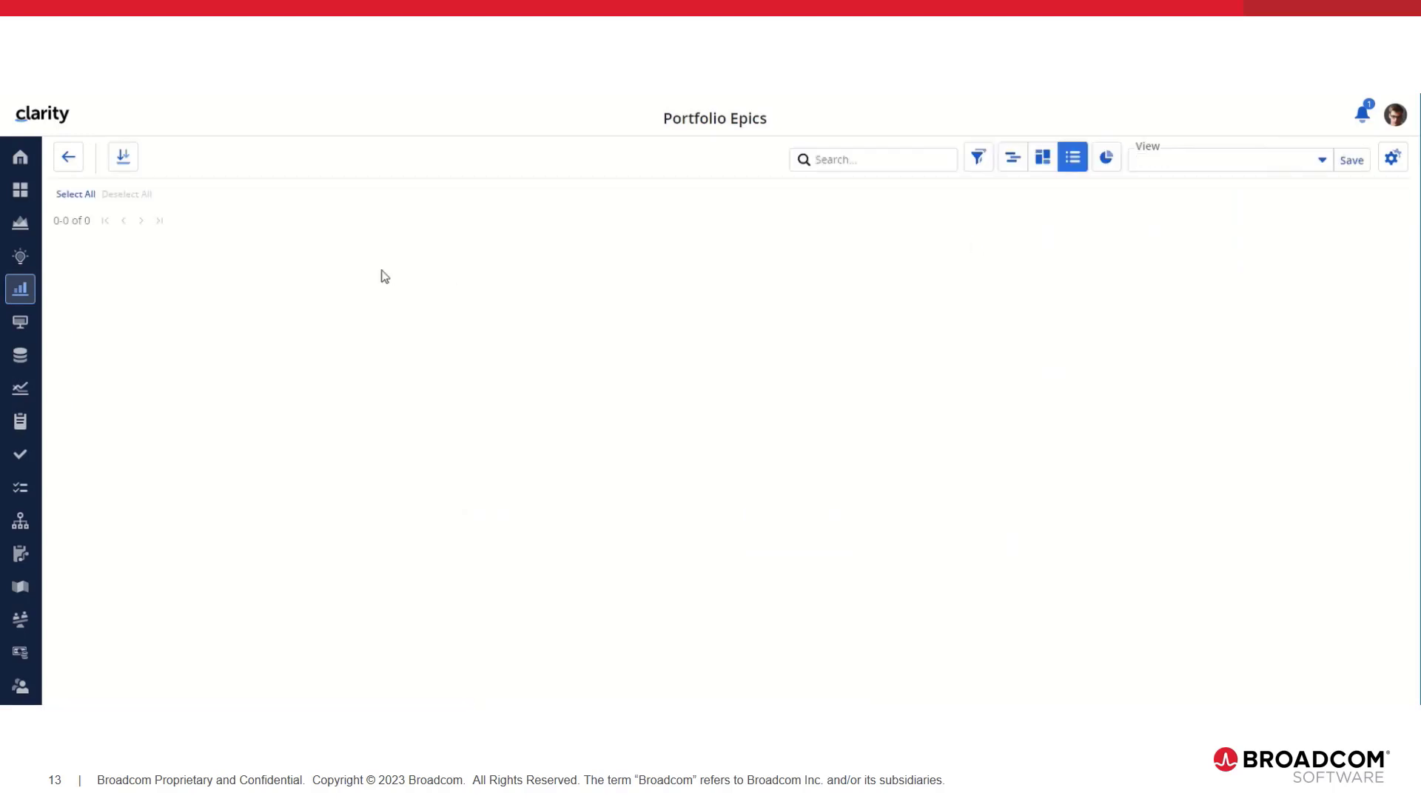
click(213, 296)
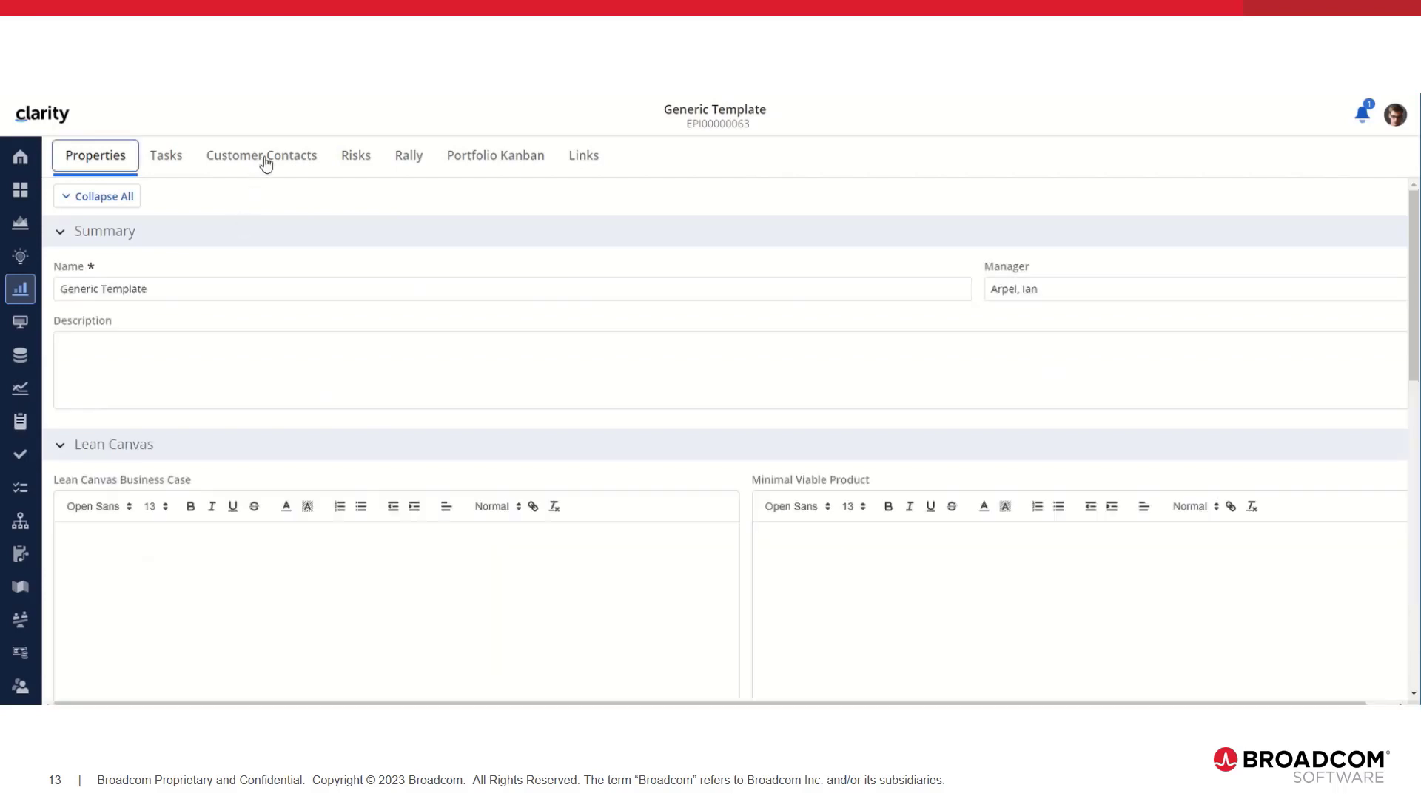
click(266, 160)
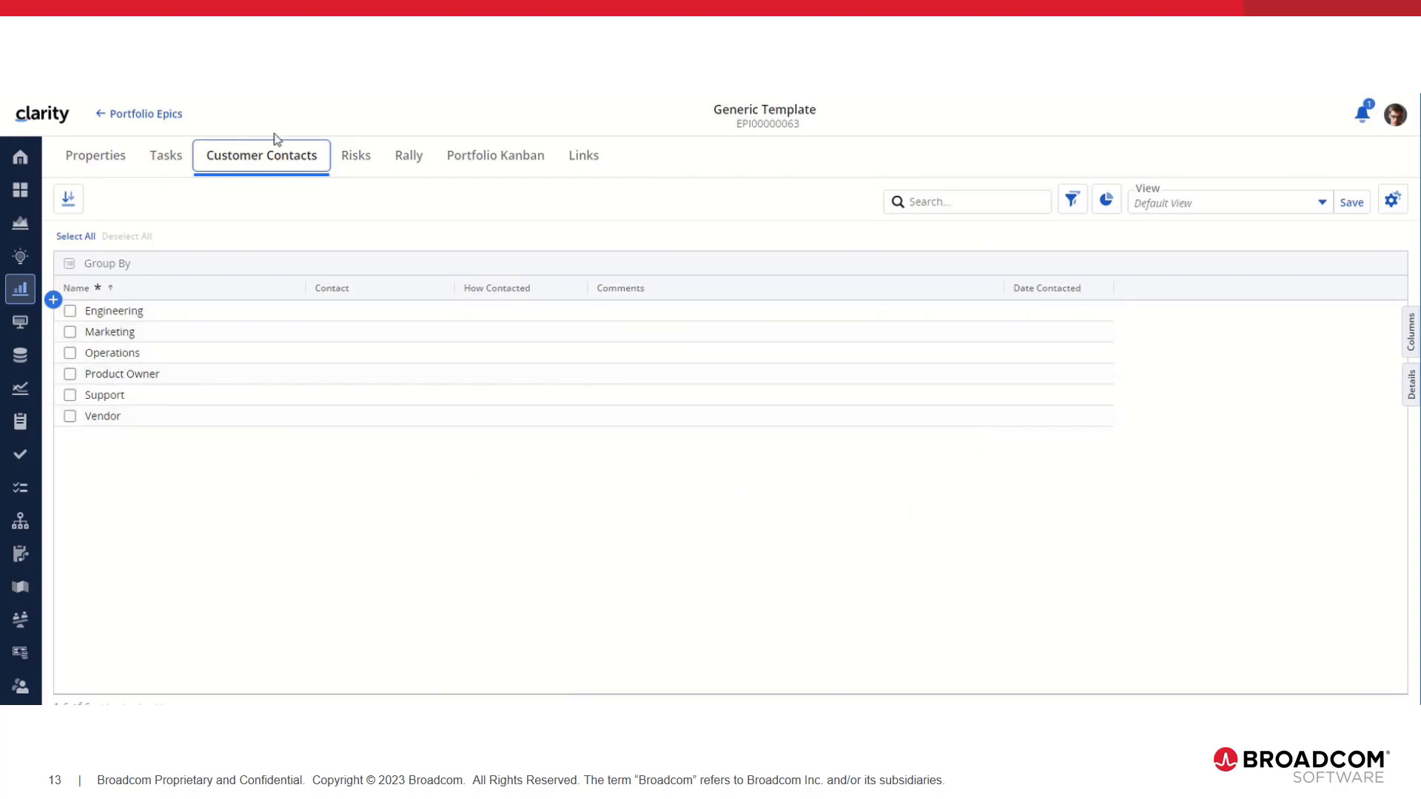
click(169, 115)
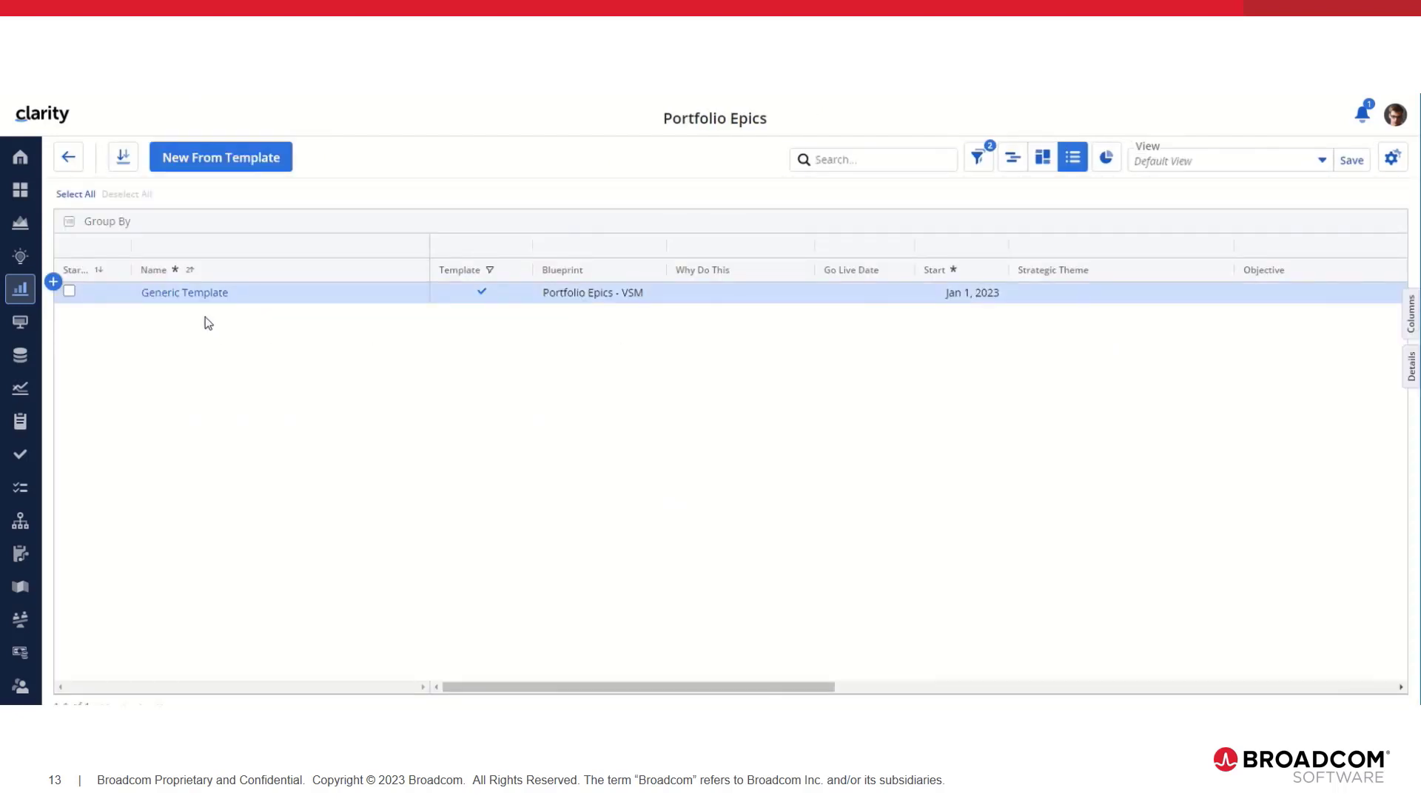
Create a portfolio epic named "A new Epic" from the Generic Template with finish date Feb 18, 2024
click(222, 158)
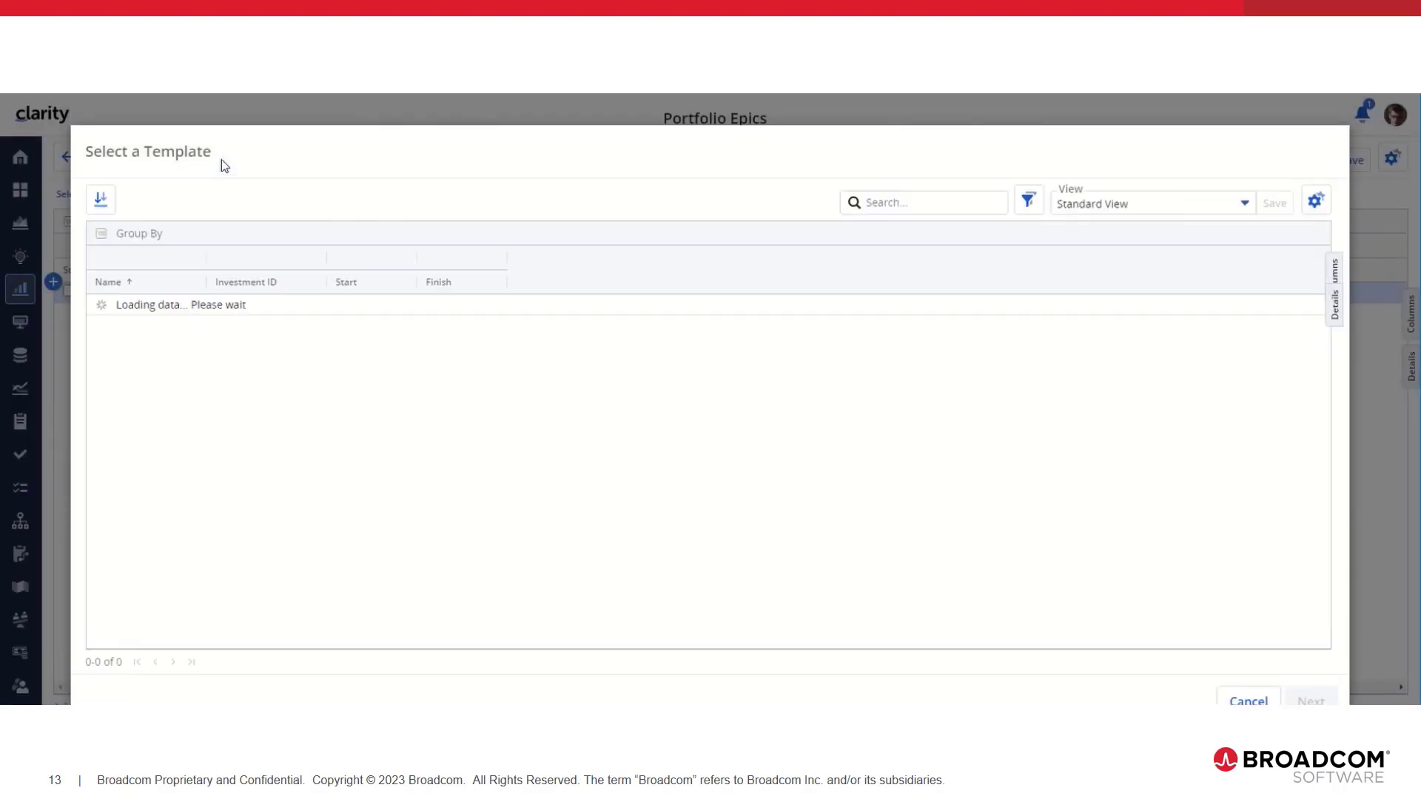
click(143, 304)
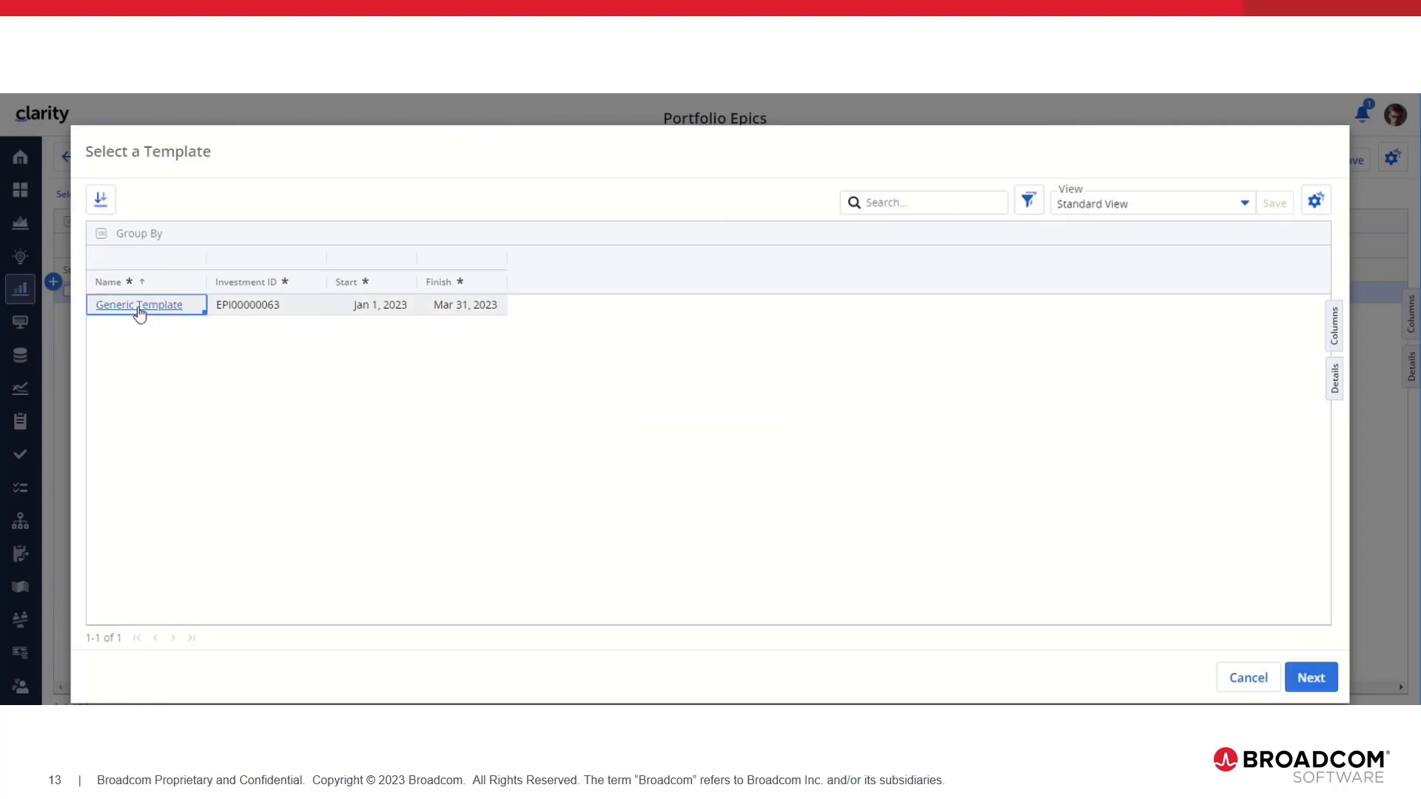
click(1317, 680)
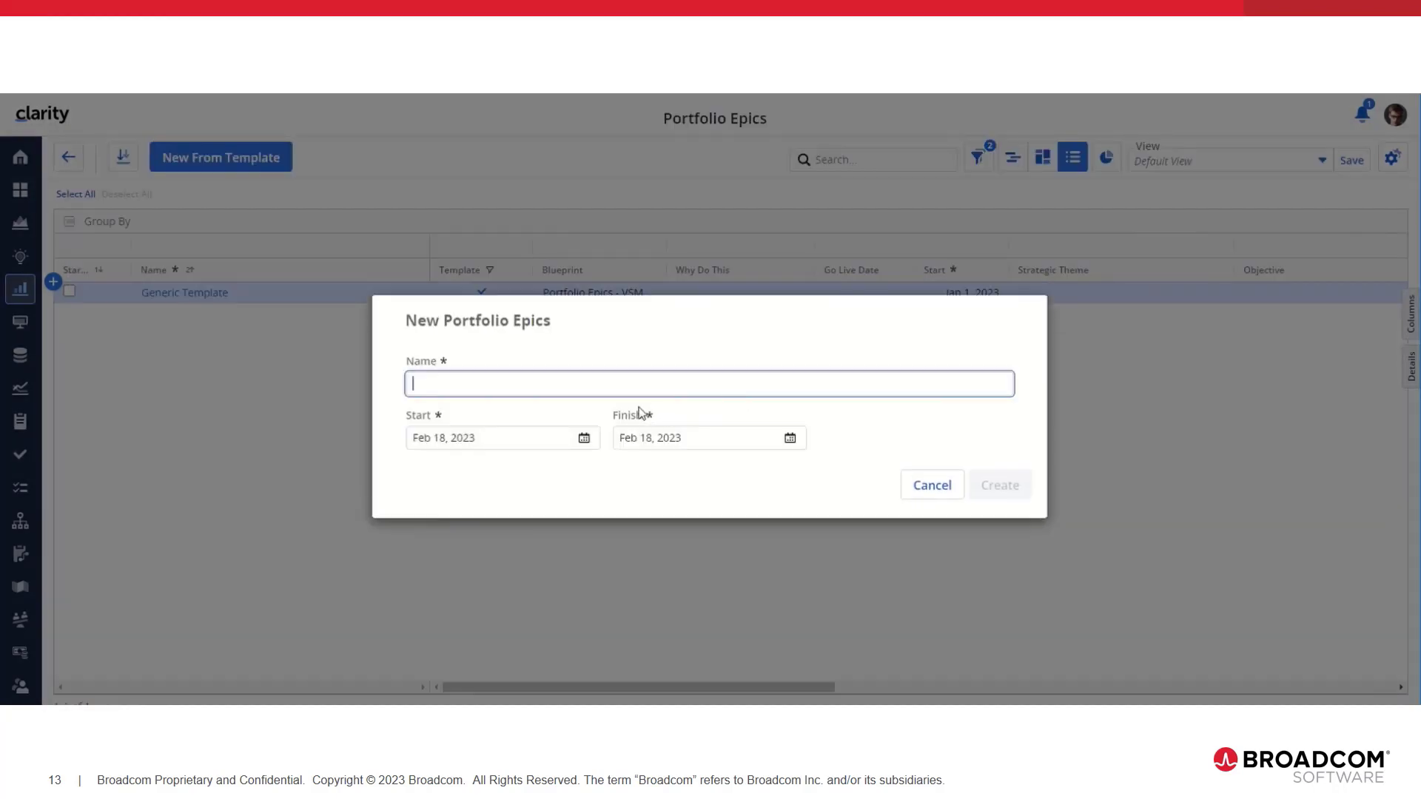
text(A new Epic)
click(688, 429)
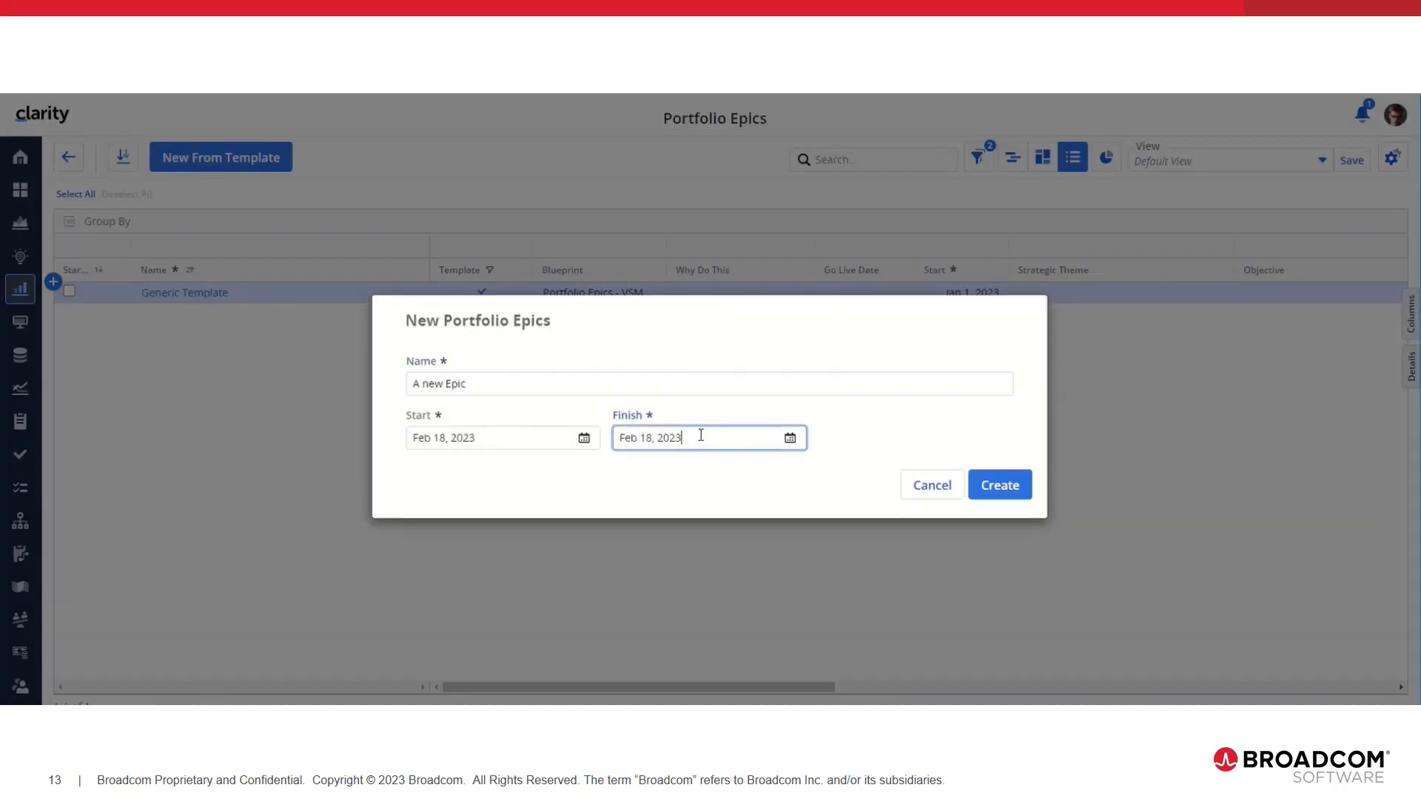
key(BackSpace)
text(4)
click(1027, 486)
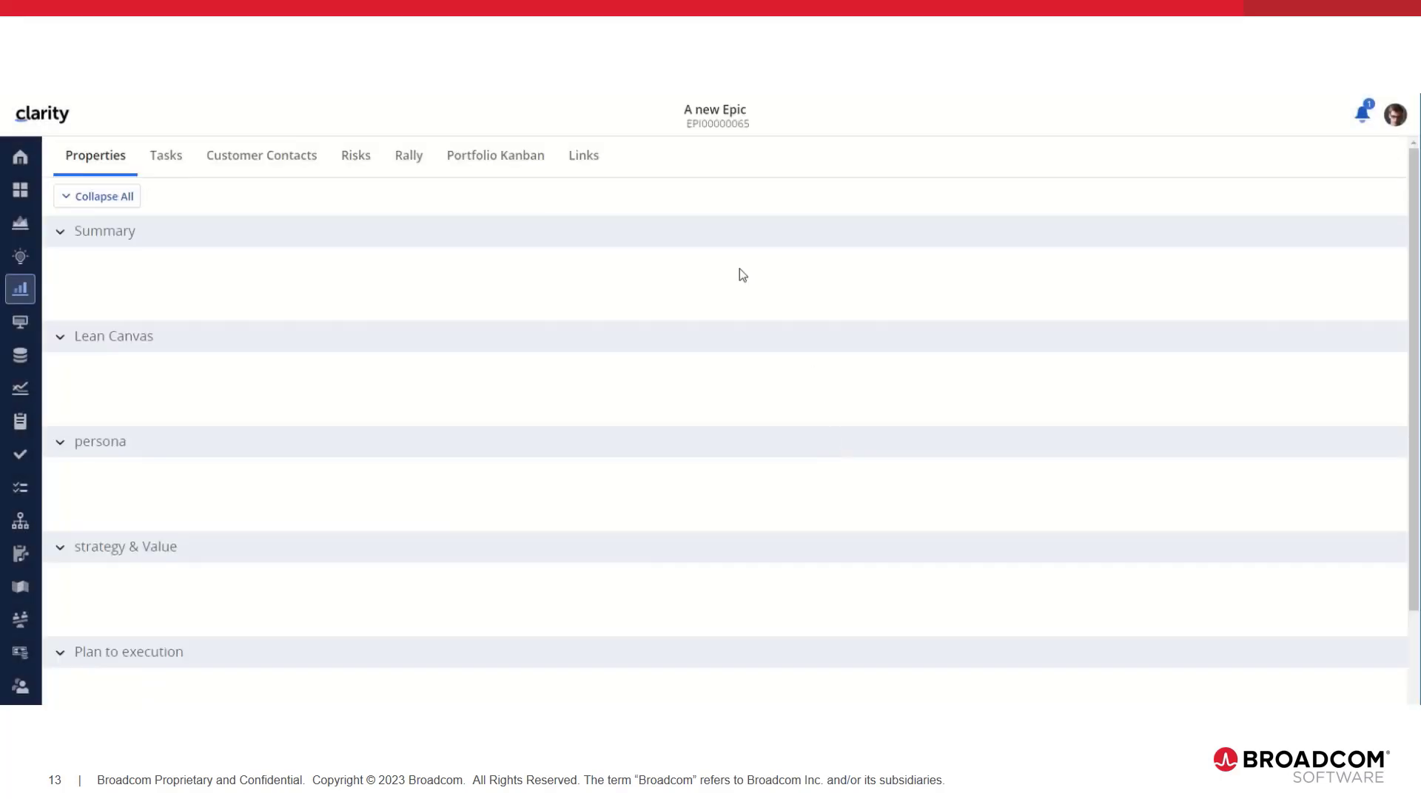
Copy the Product Owner entry in the new epic's Customer Contacts, keeping the suggested name "Copy Product Owner"
click(172, 164)
click(225, 159)
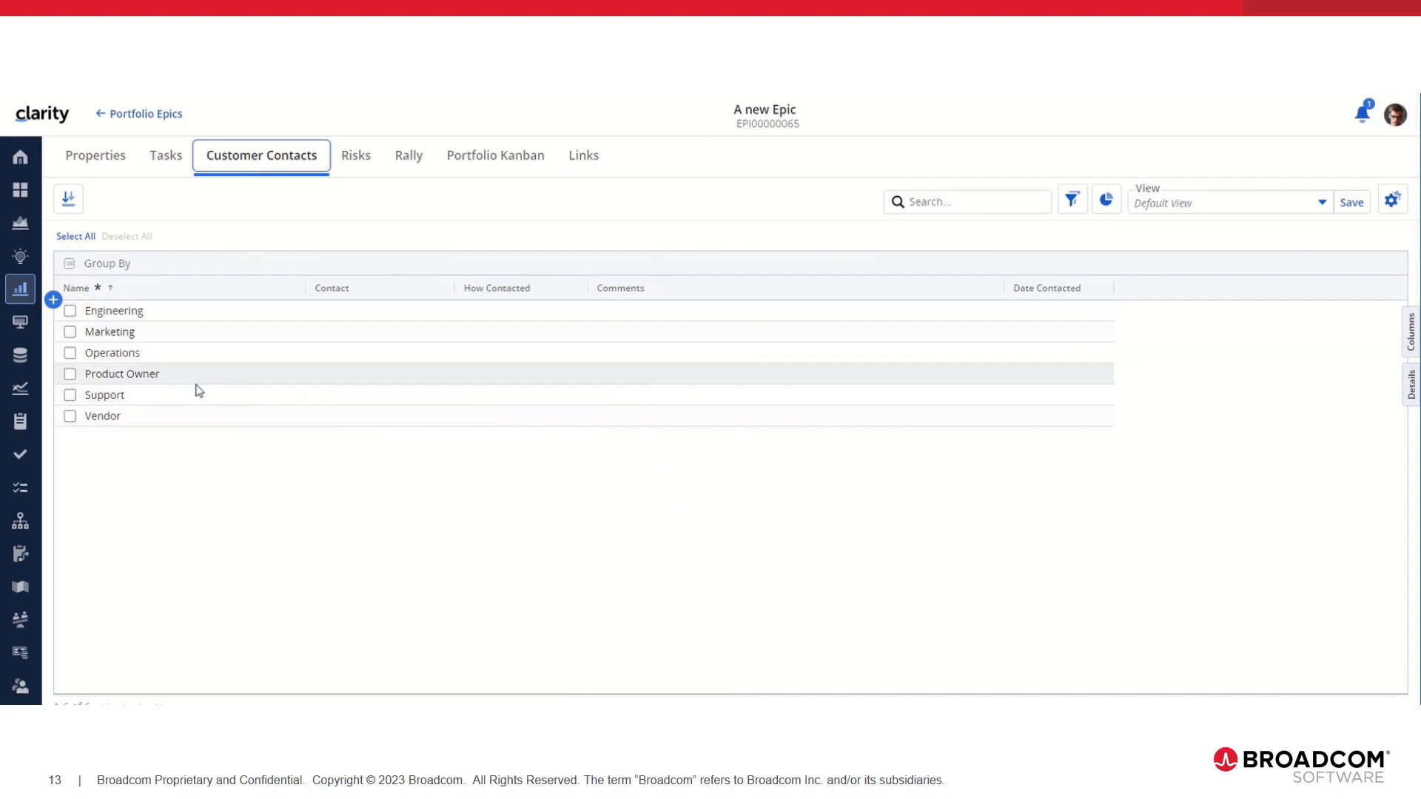
right_click(329, 379)
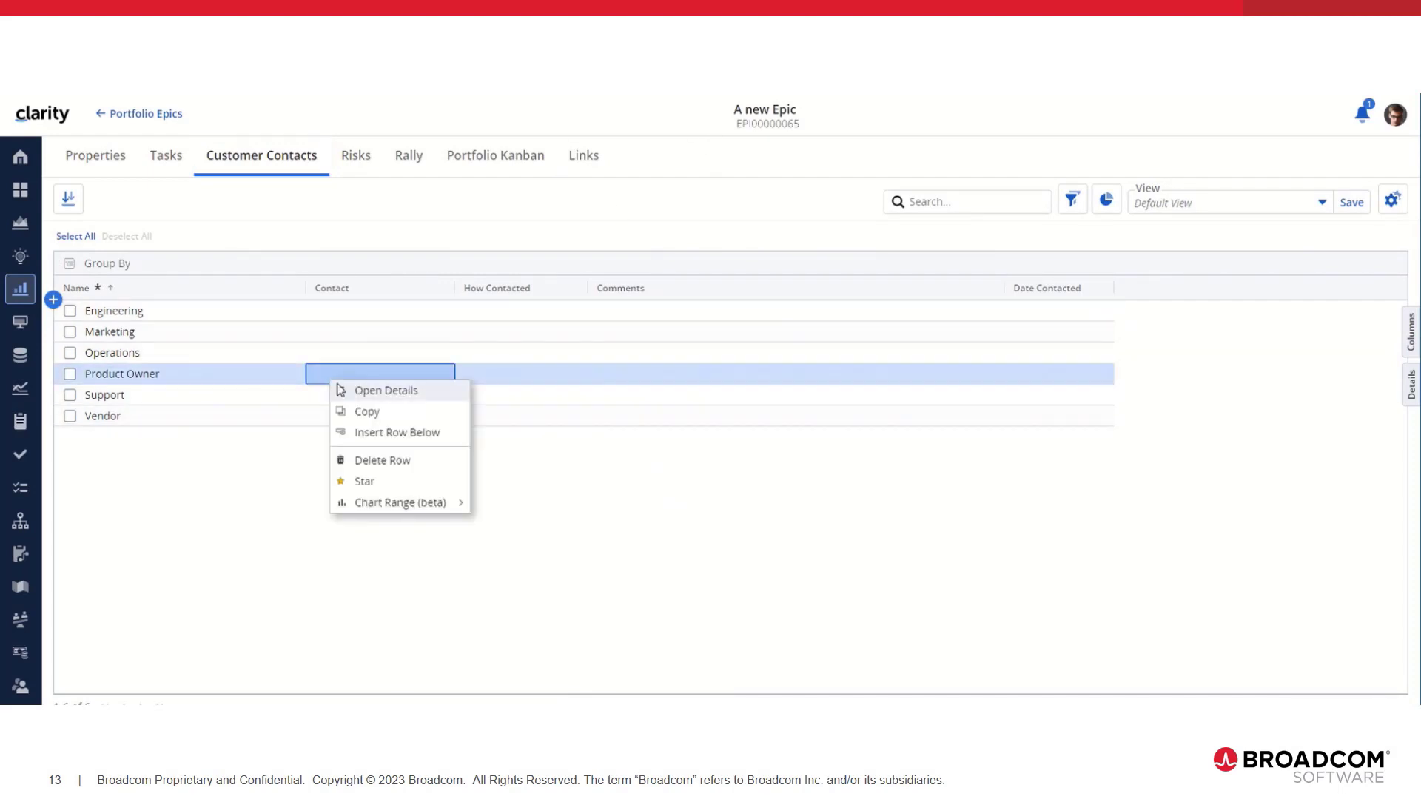
click(366, 413)
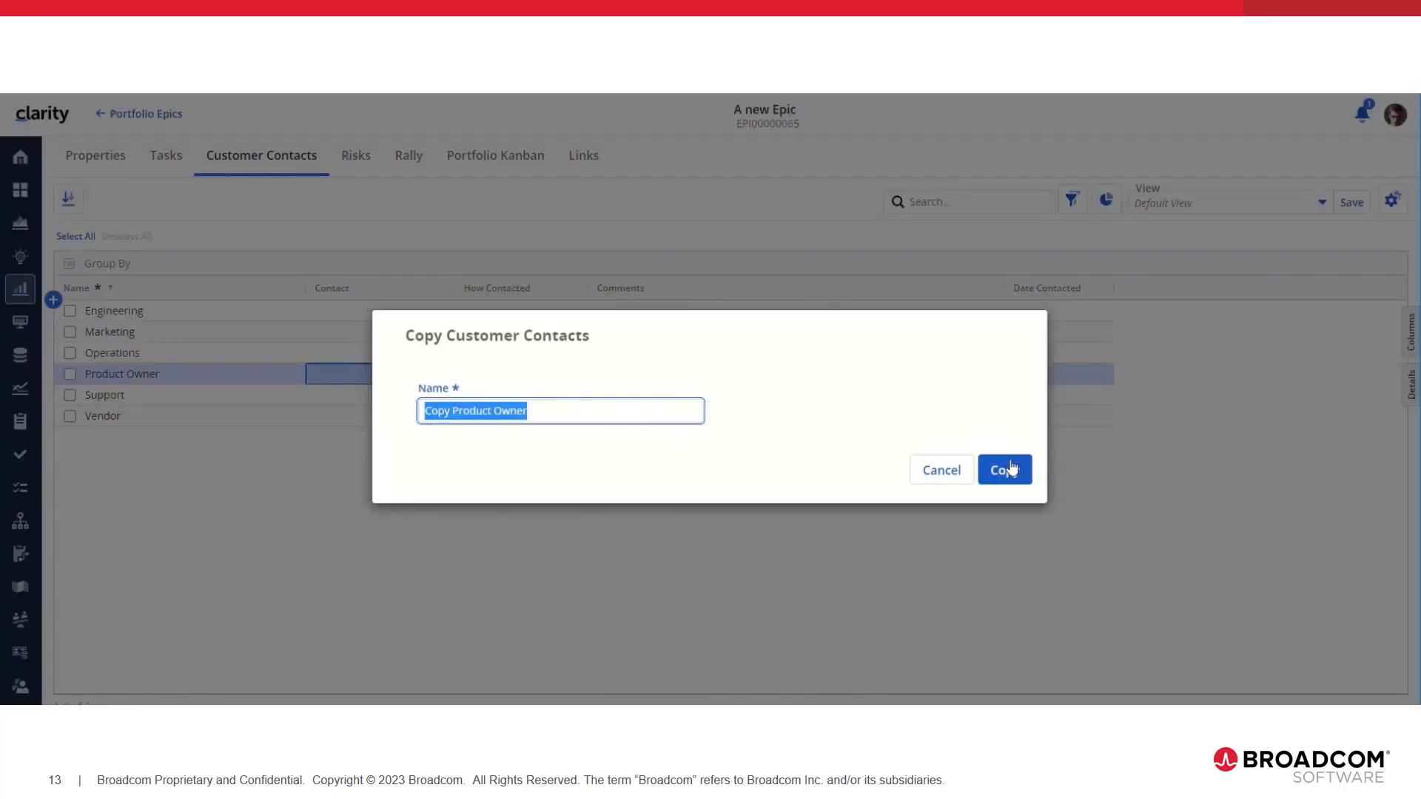
click(1008, 470)
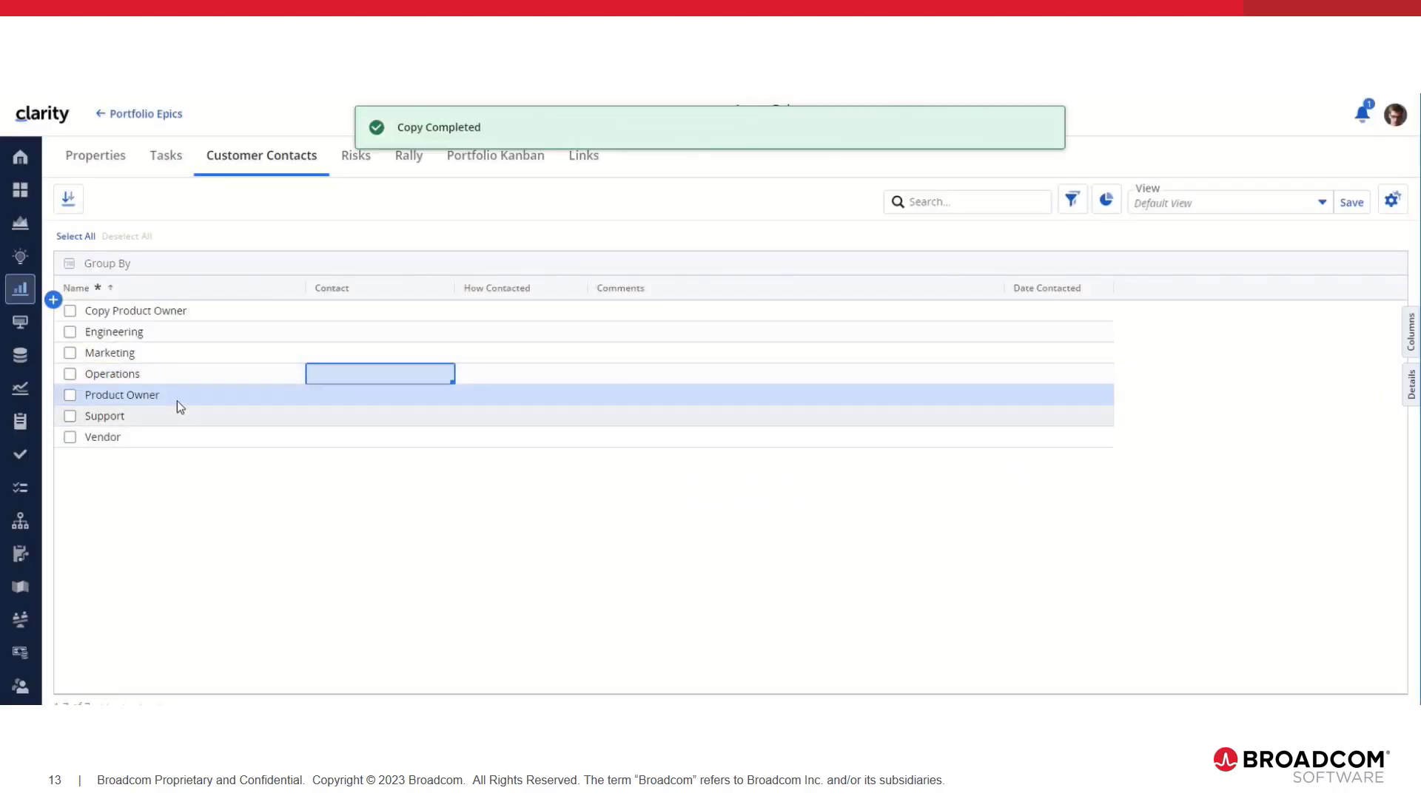
Fill in a contact's first name for both the Copy Product Owner and the Product Owner customer contacts
click(200, 318)
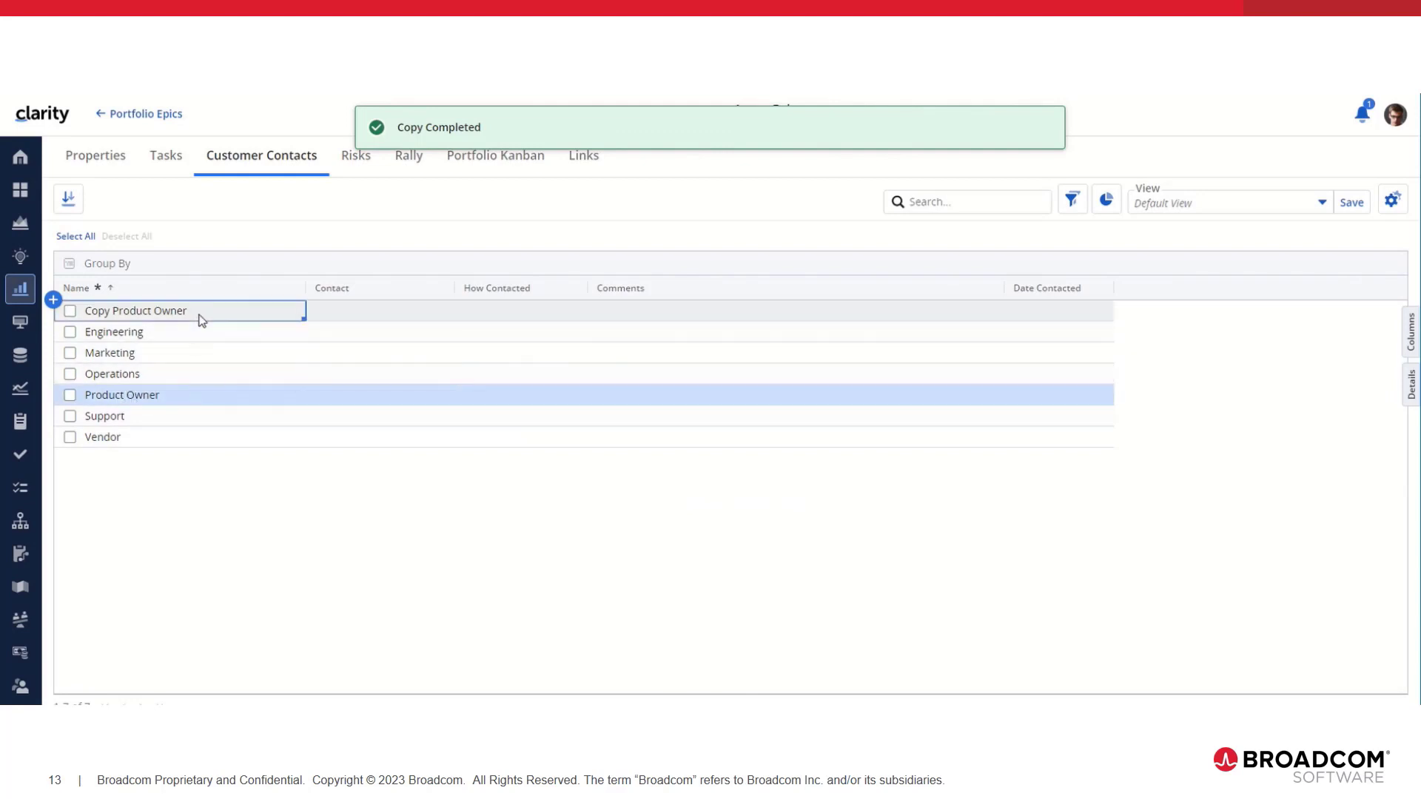
click(199, 320)
click(325, 320)
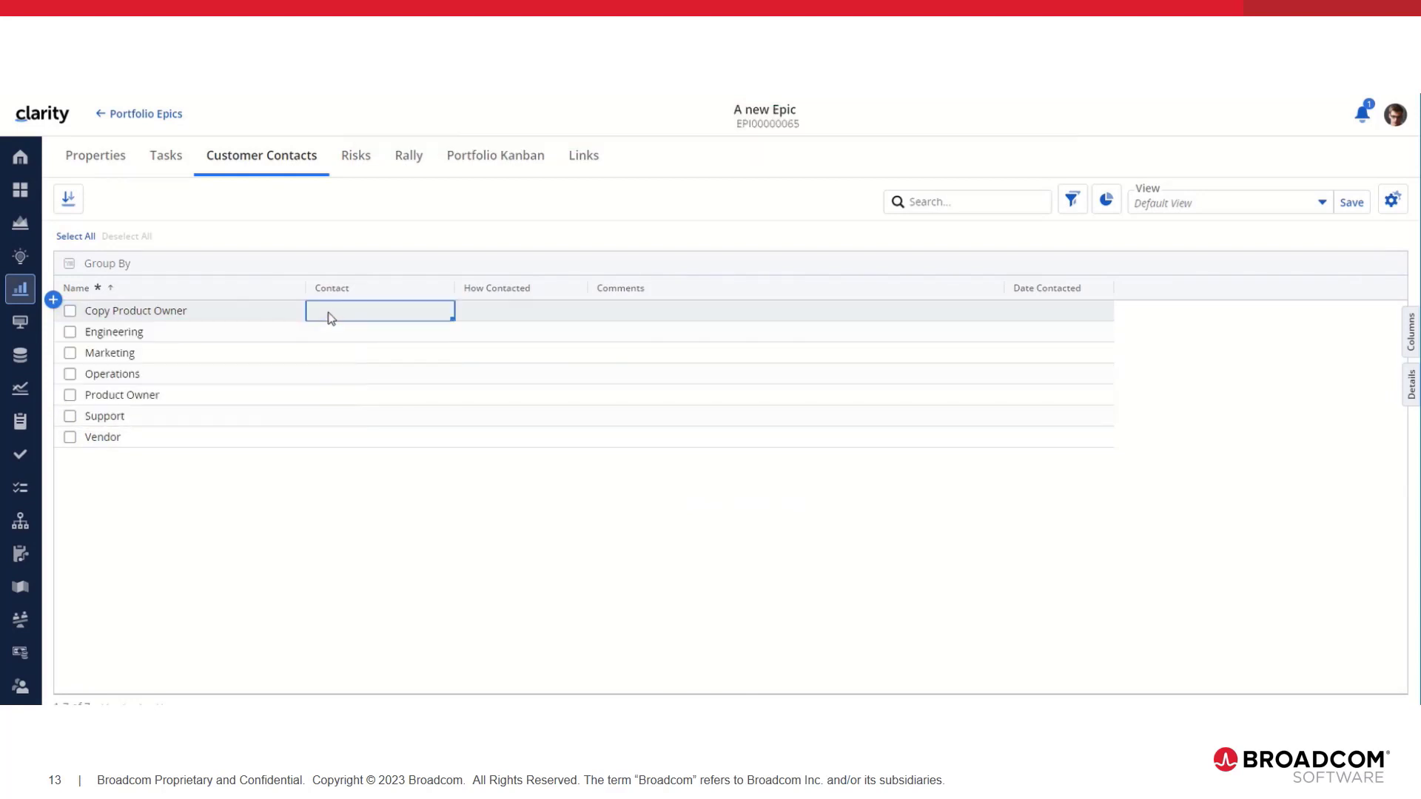
click(331, 319)
click(333, 480)
click(358, 396)
click(356, 400)
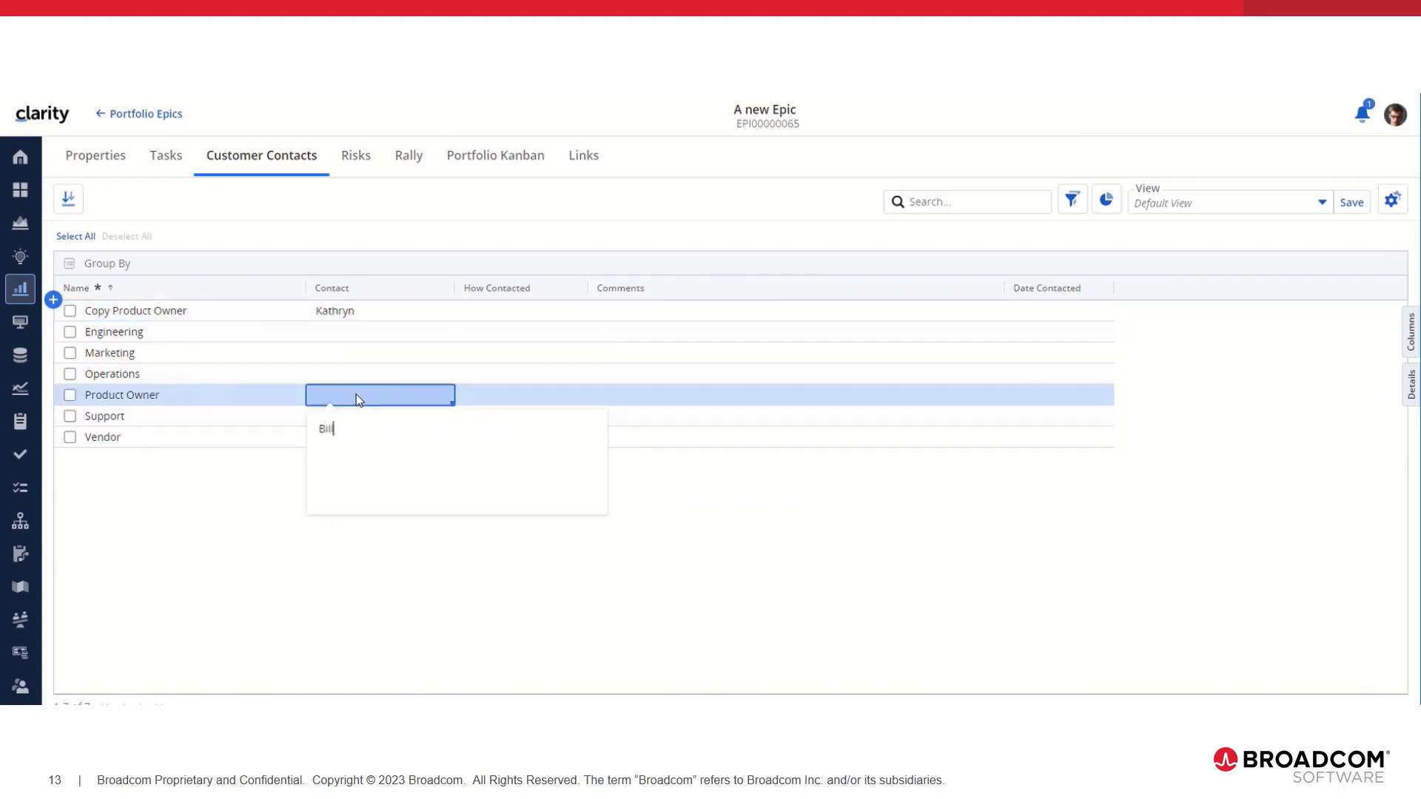
text(Bill)
click(538, 563)
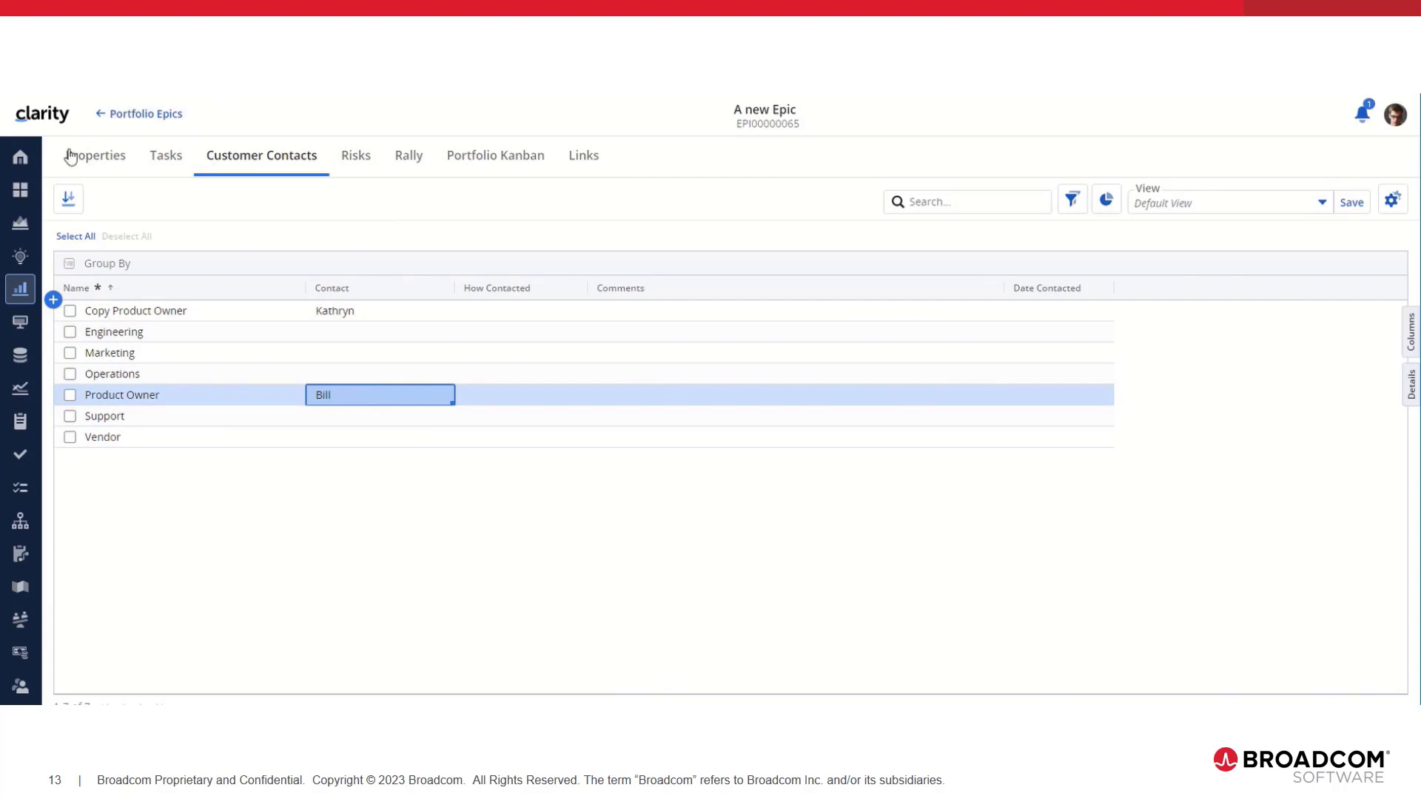
Open the Vendors custom object and examine Americalli's vendor contracts in an enlarged details pane docked below the list, including the contract row's available actions
click(20, 358)
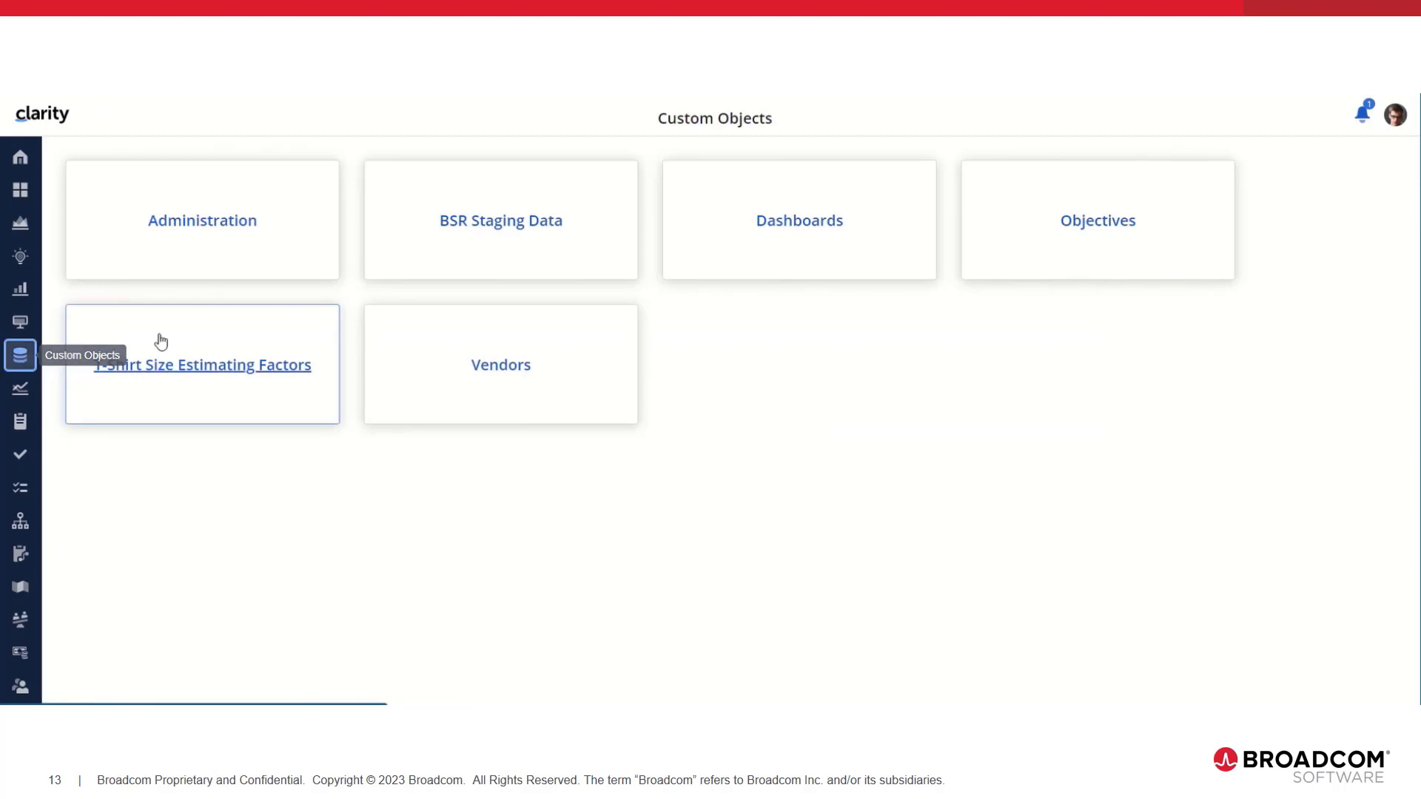
click(516, 366)
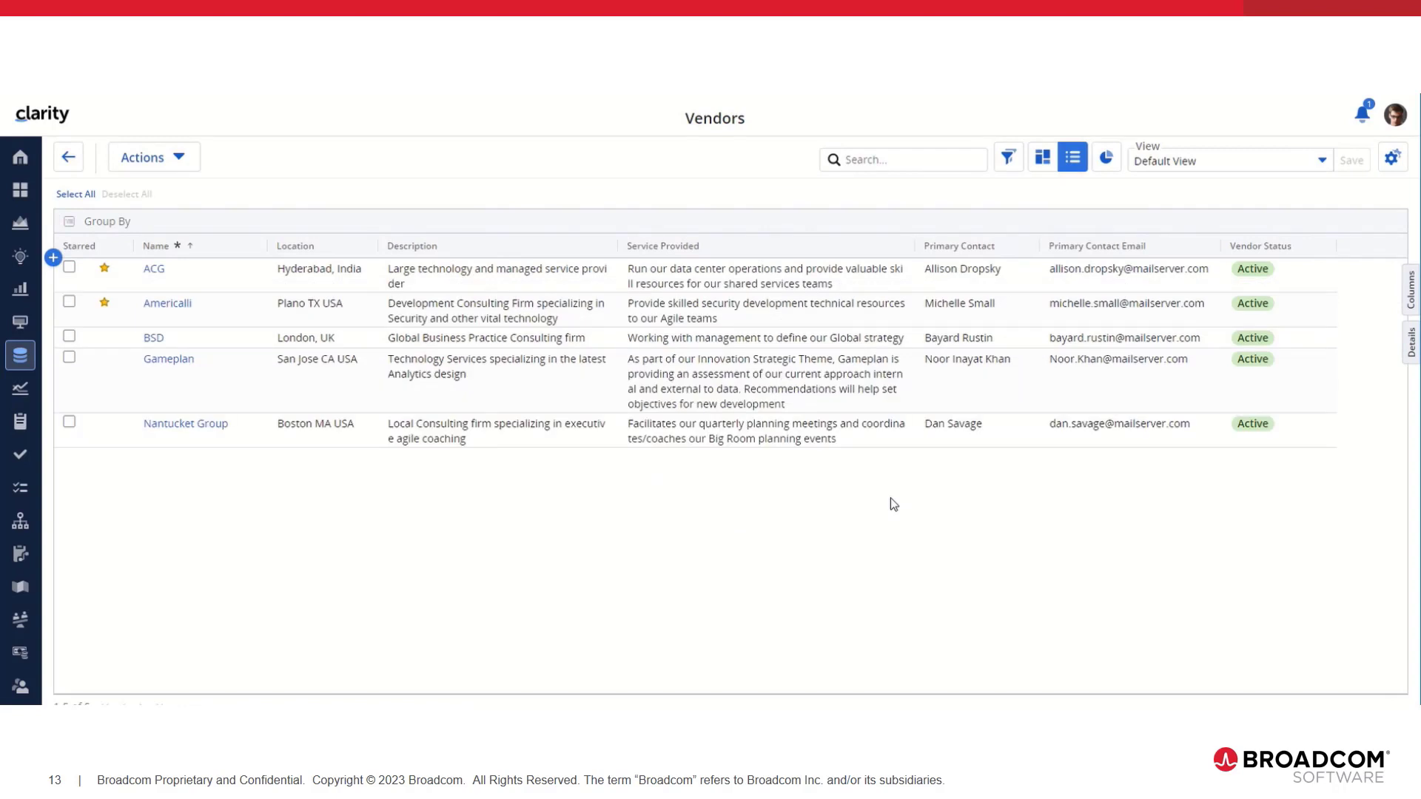
click(602, 304)
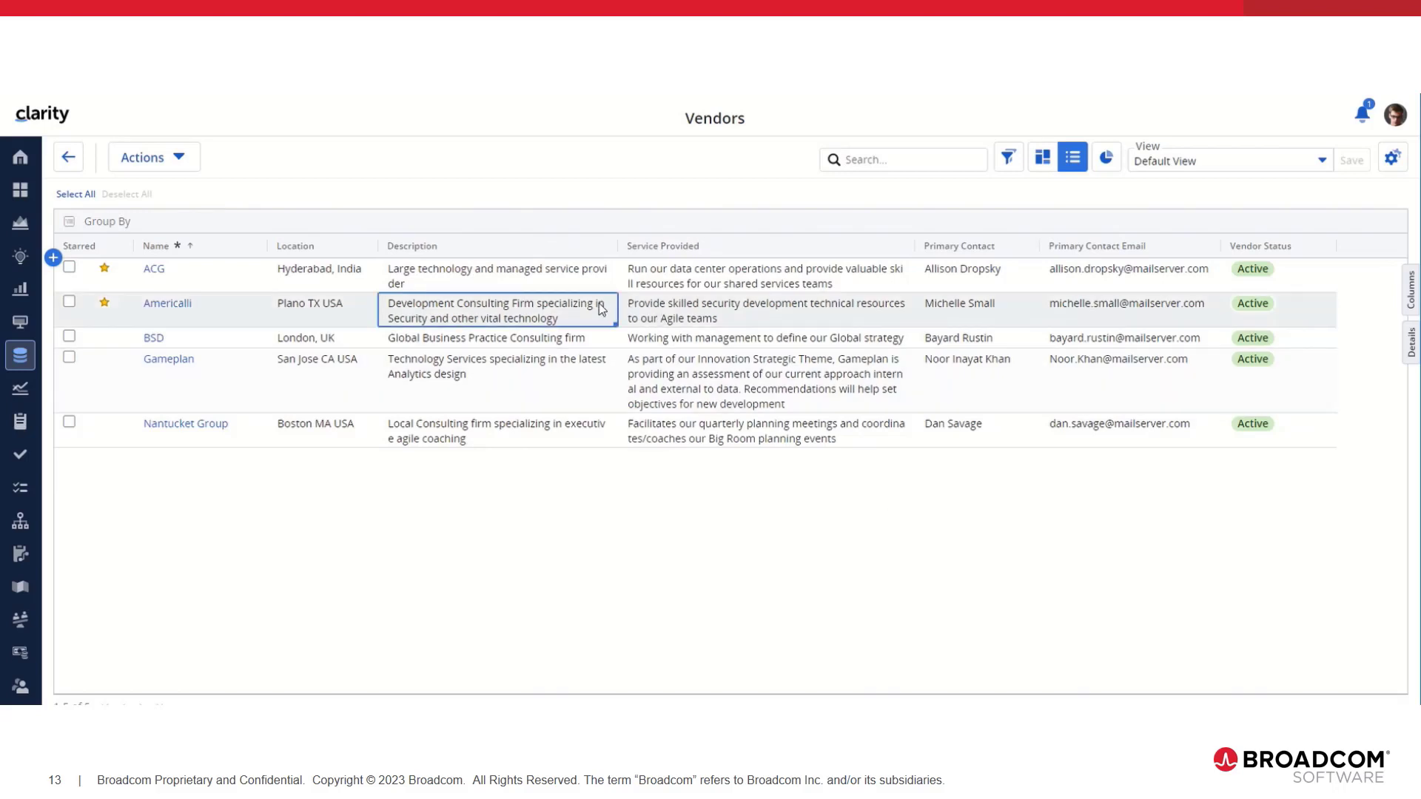
right_click(480, 303)
click(498, 310)
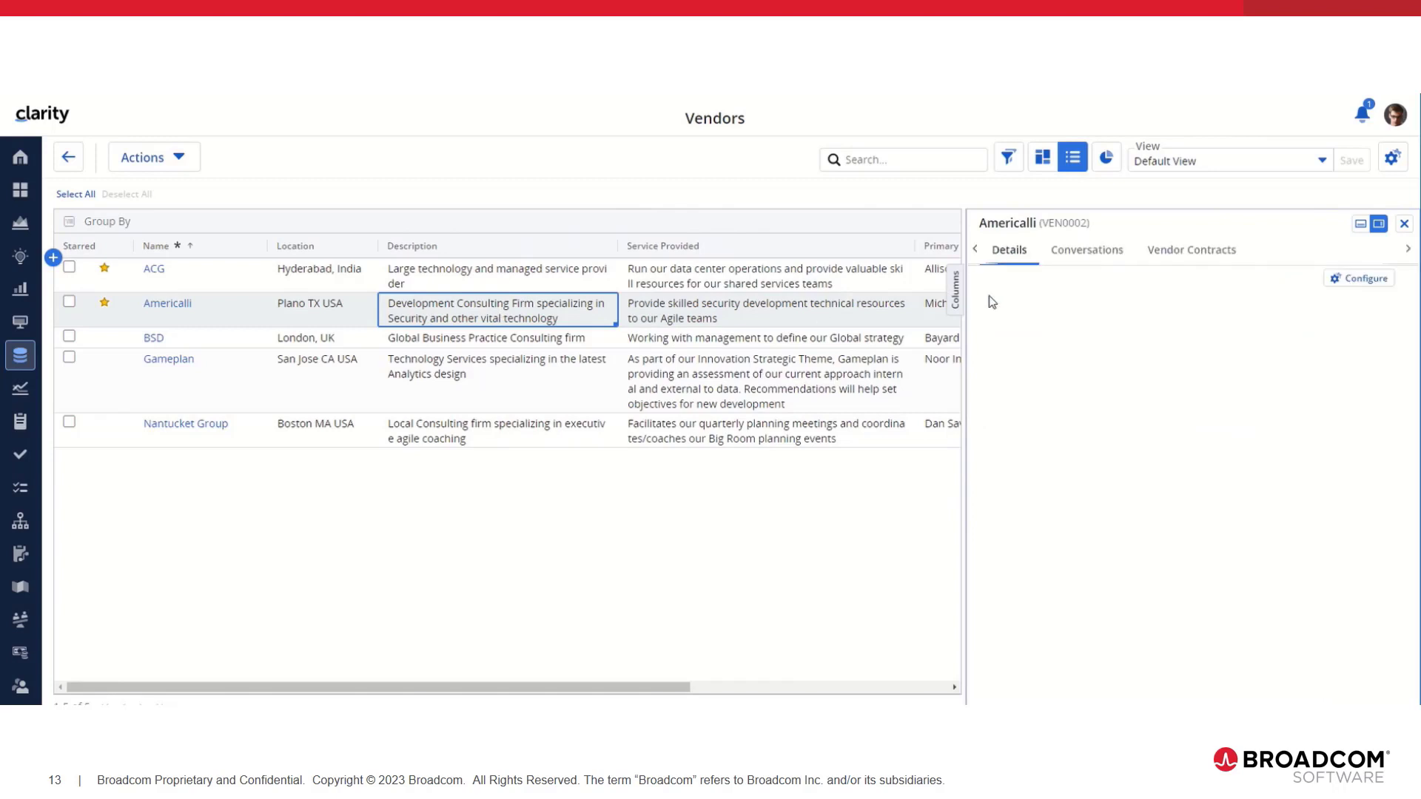
click(1166, 255)
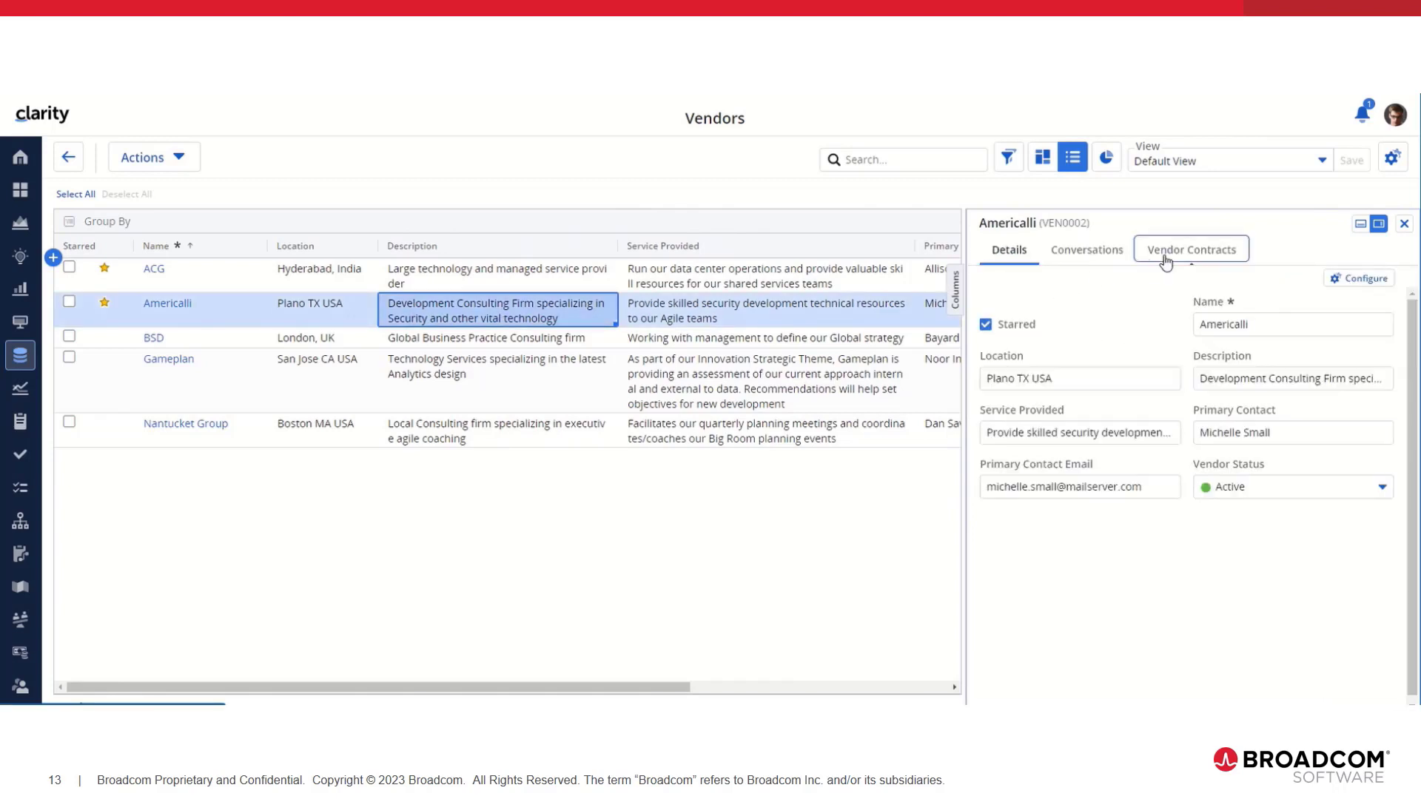
click(1359, 224)
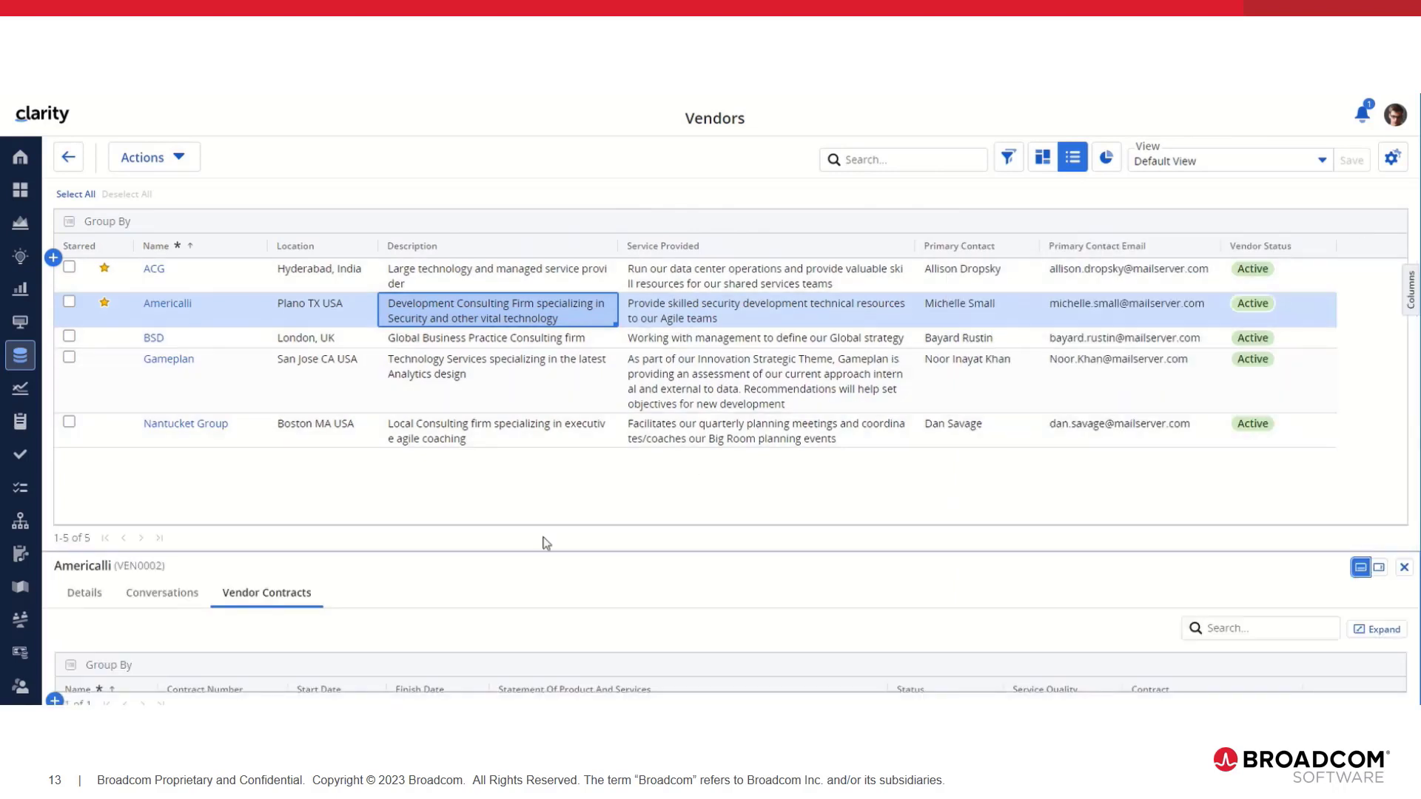
drag(524, 541, 526, 446)
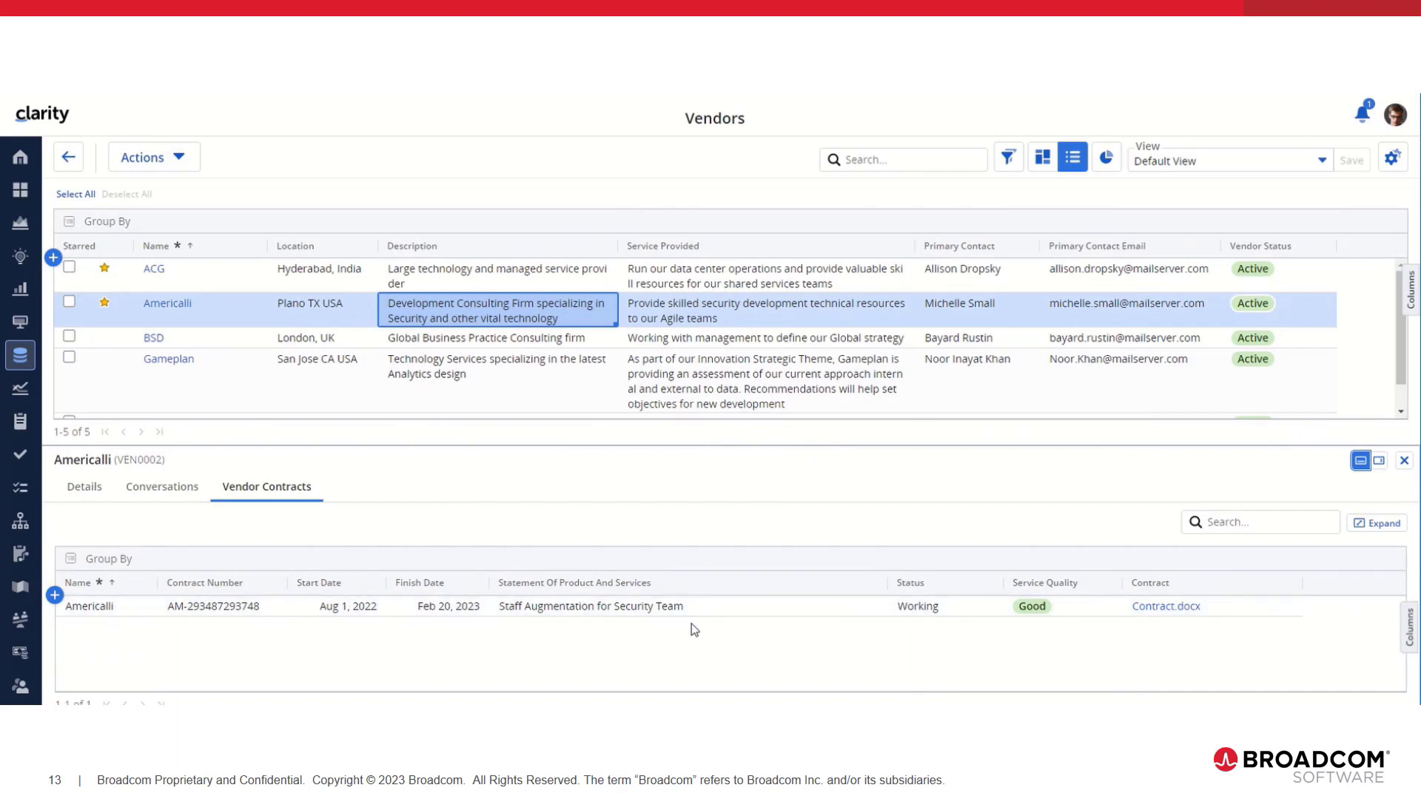
right_click(726, 615)
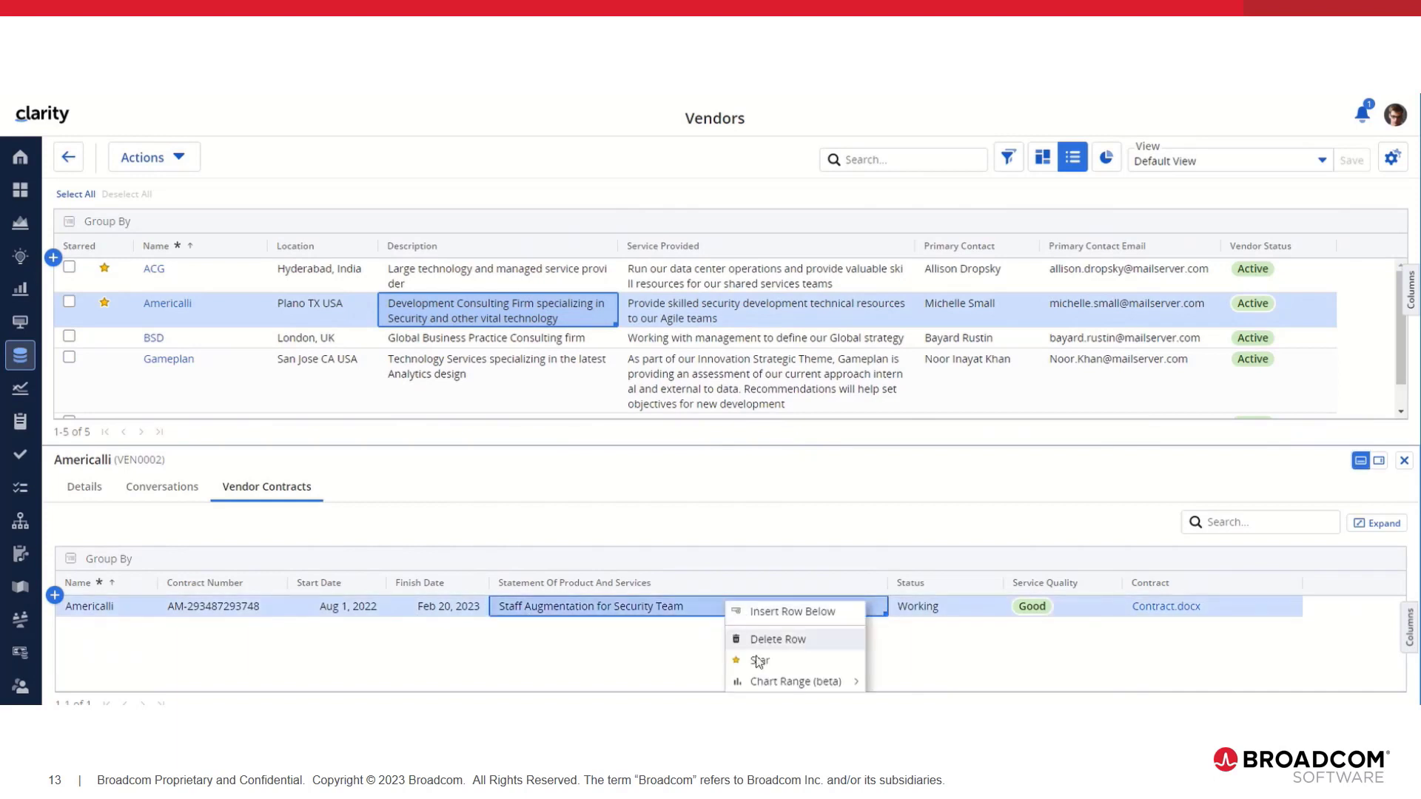
click(585, 667)
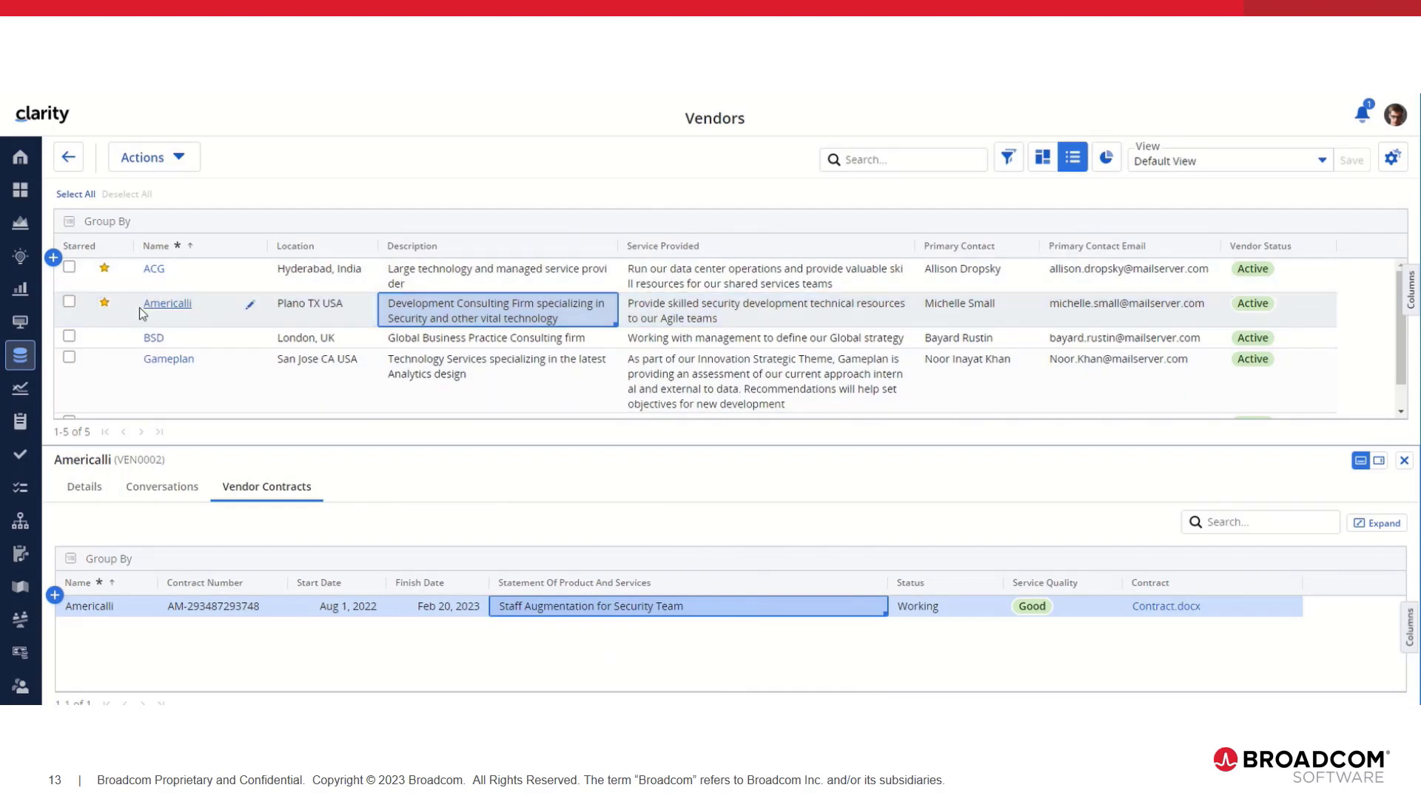
Open the Americalli vendor record and copy its Staff Augmentation for Security Team contract, keeping the suggested name
click(222, 306)
click(170, 315)
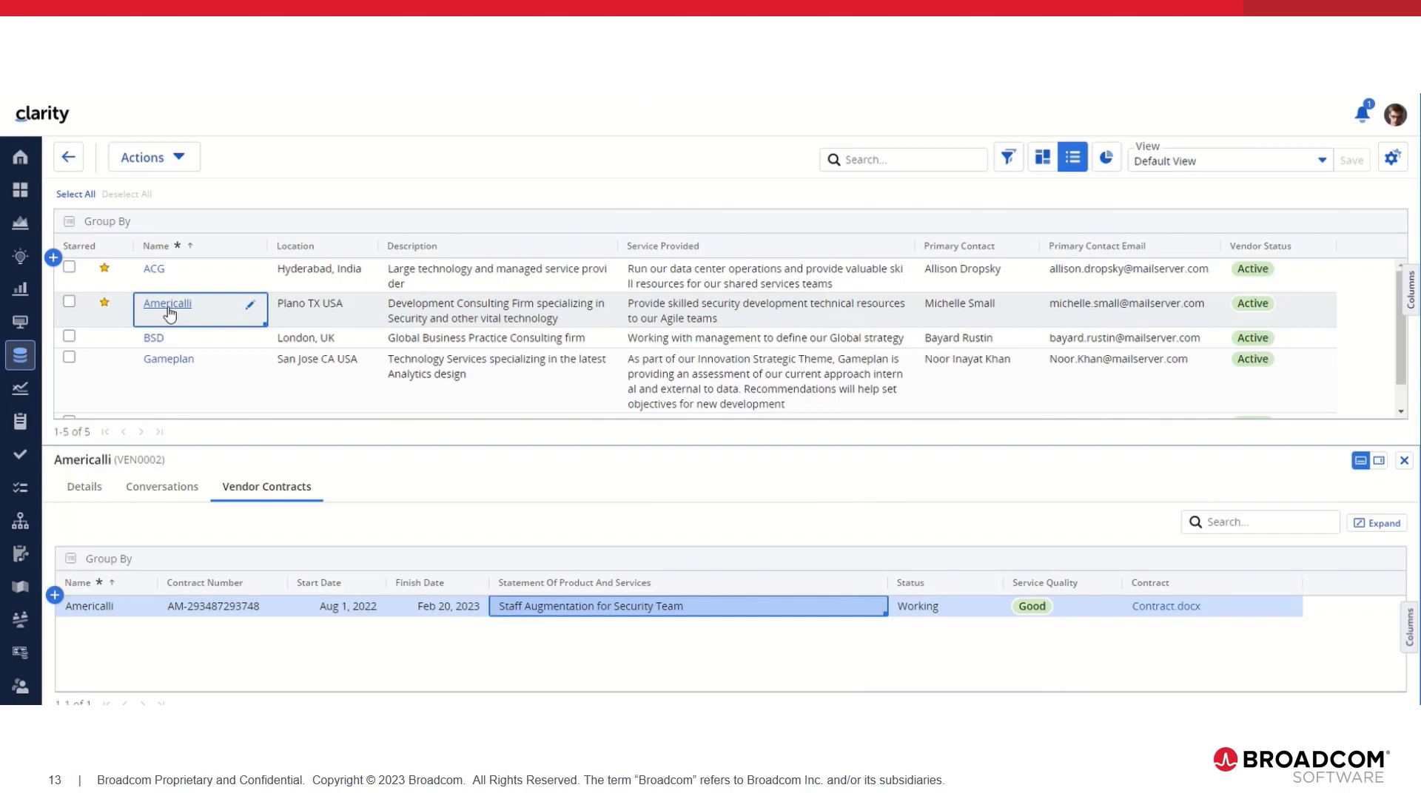
click(168, 309)
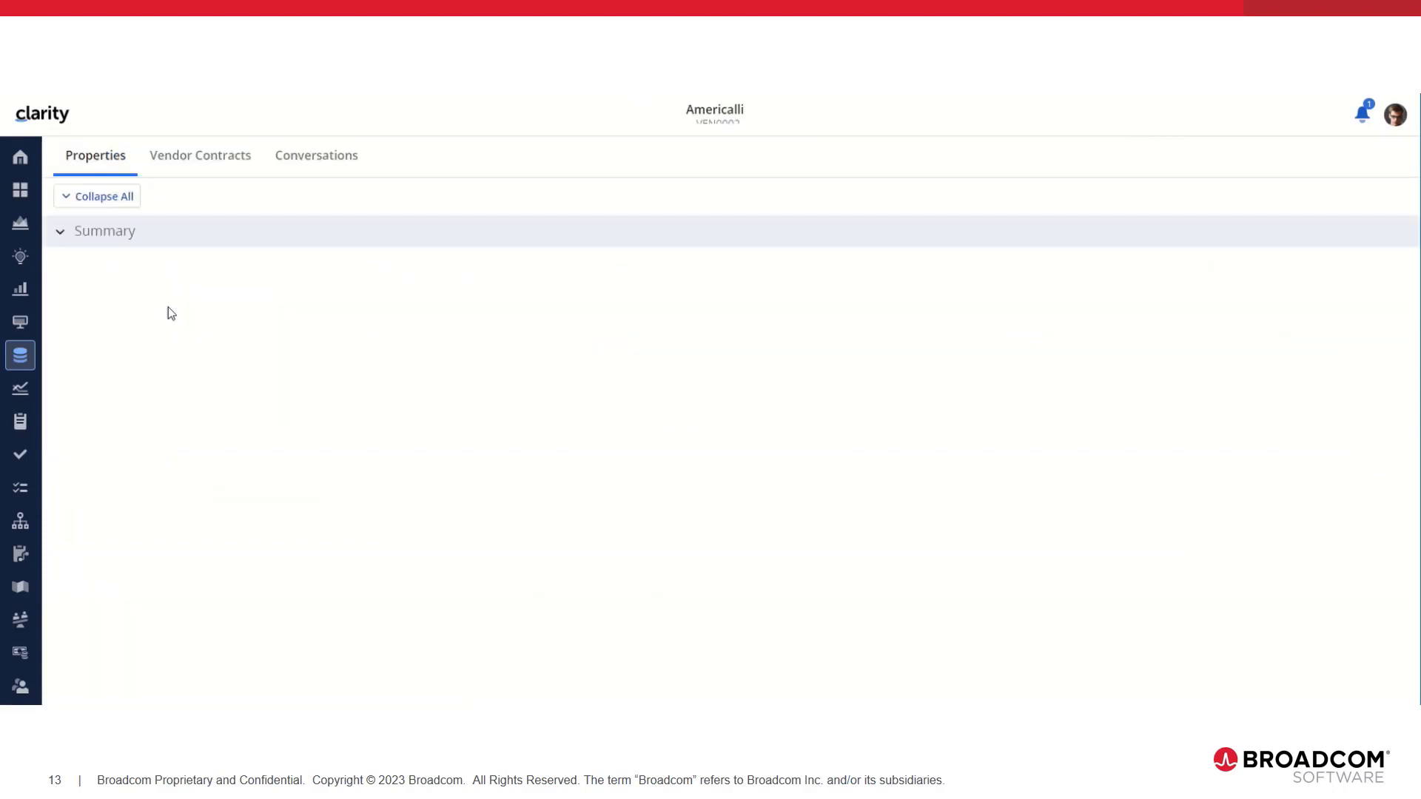
click(229, 166)
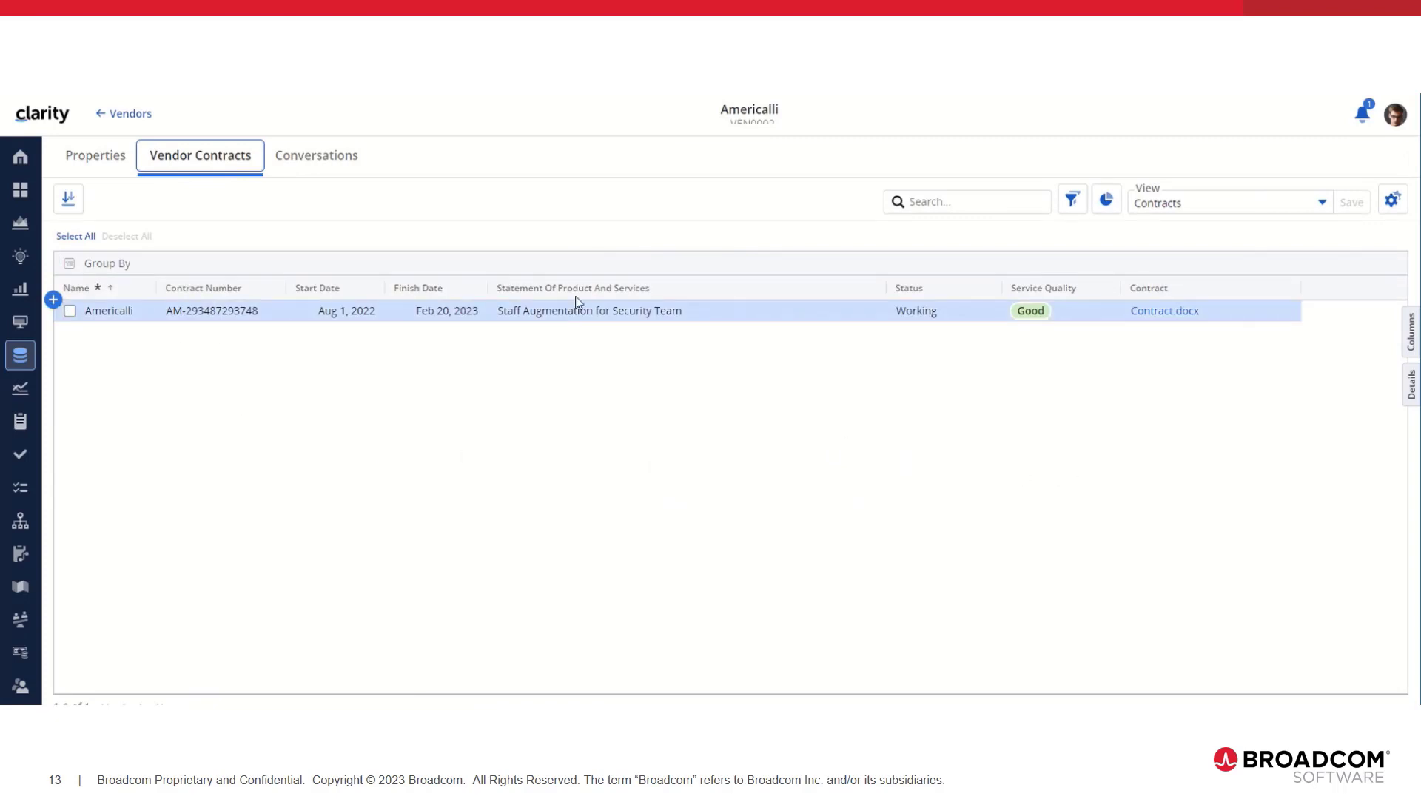
right_click(591, 318)
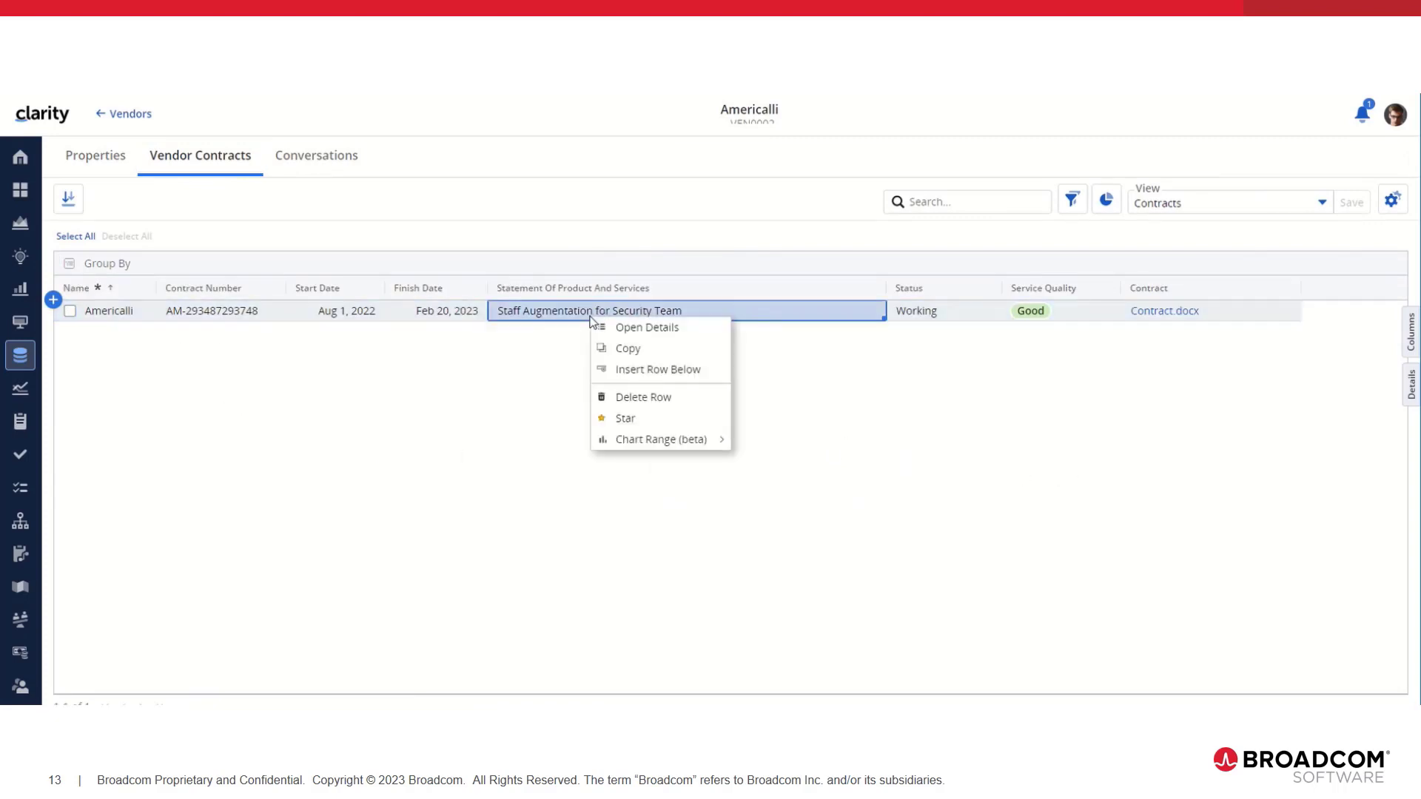
click(621, 348)
click(1004, 471)
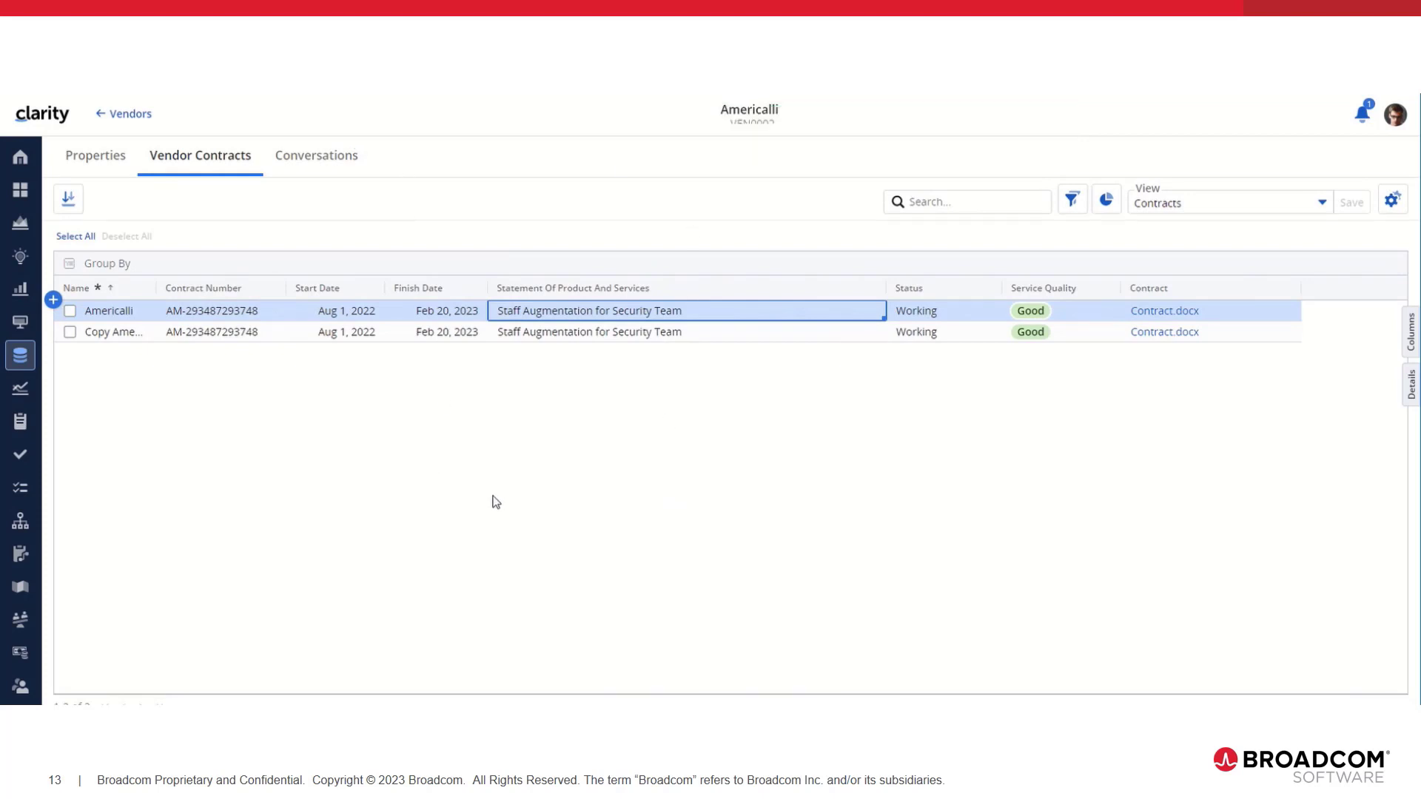
Widen the contracts' Name column and compare the Contractors of the copied Americalli contract with those of the original
drag(156, 288, 235, 288)
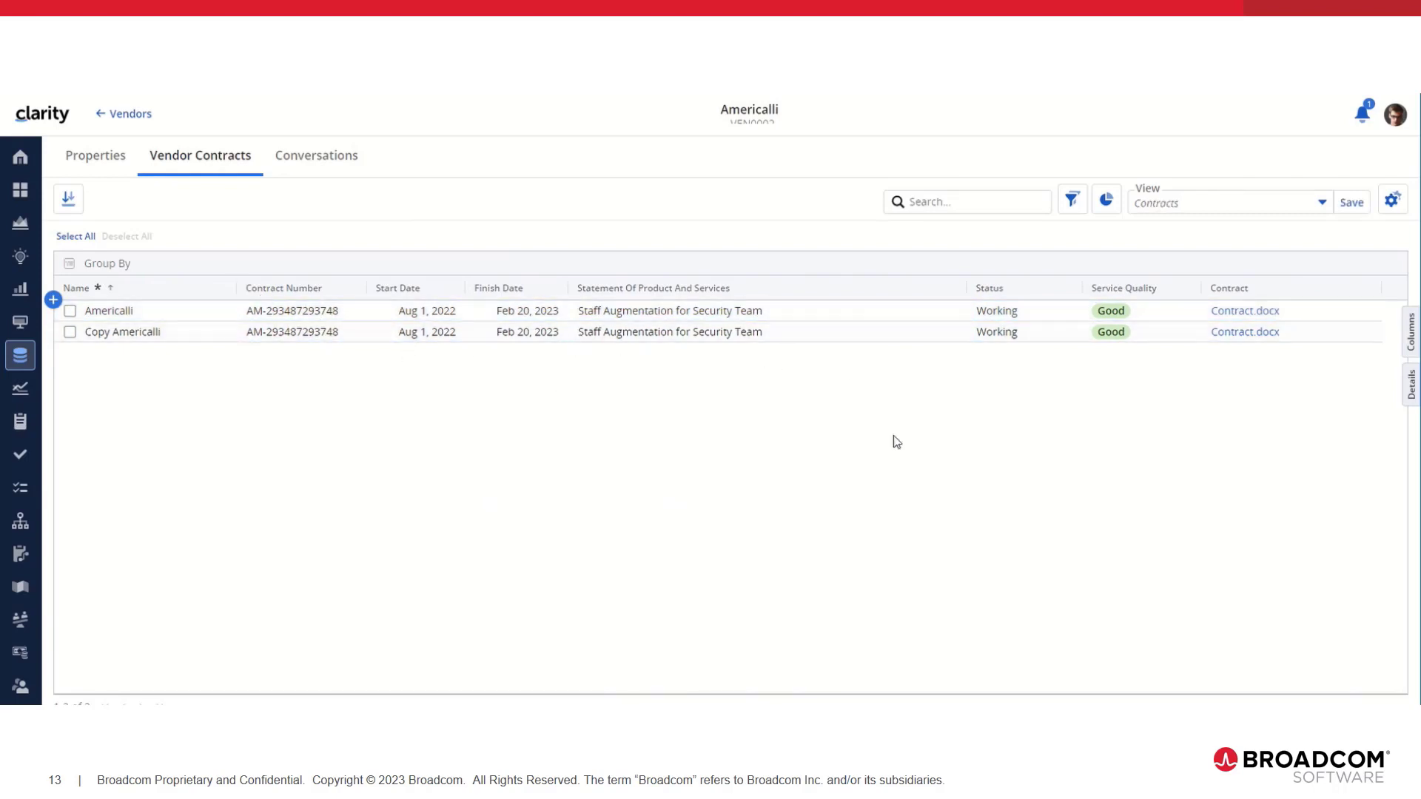
right_click(222, 331)
click(308, 338)
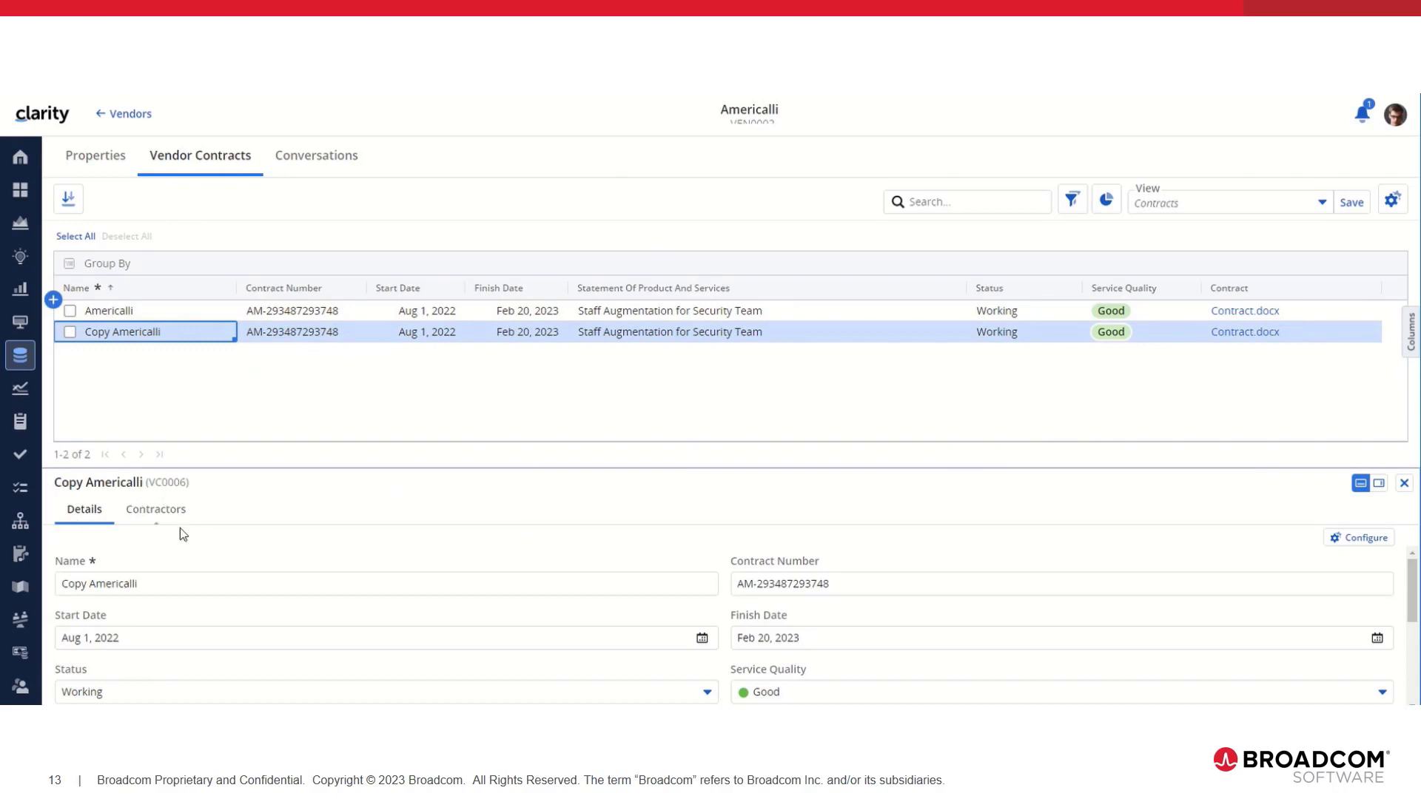
click(176, 509)
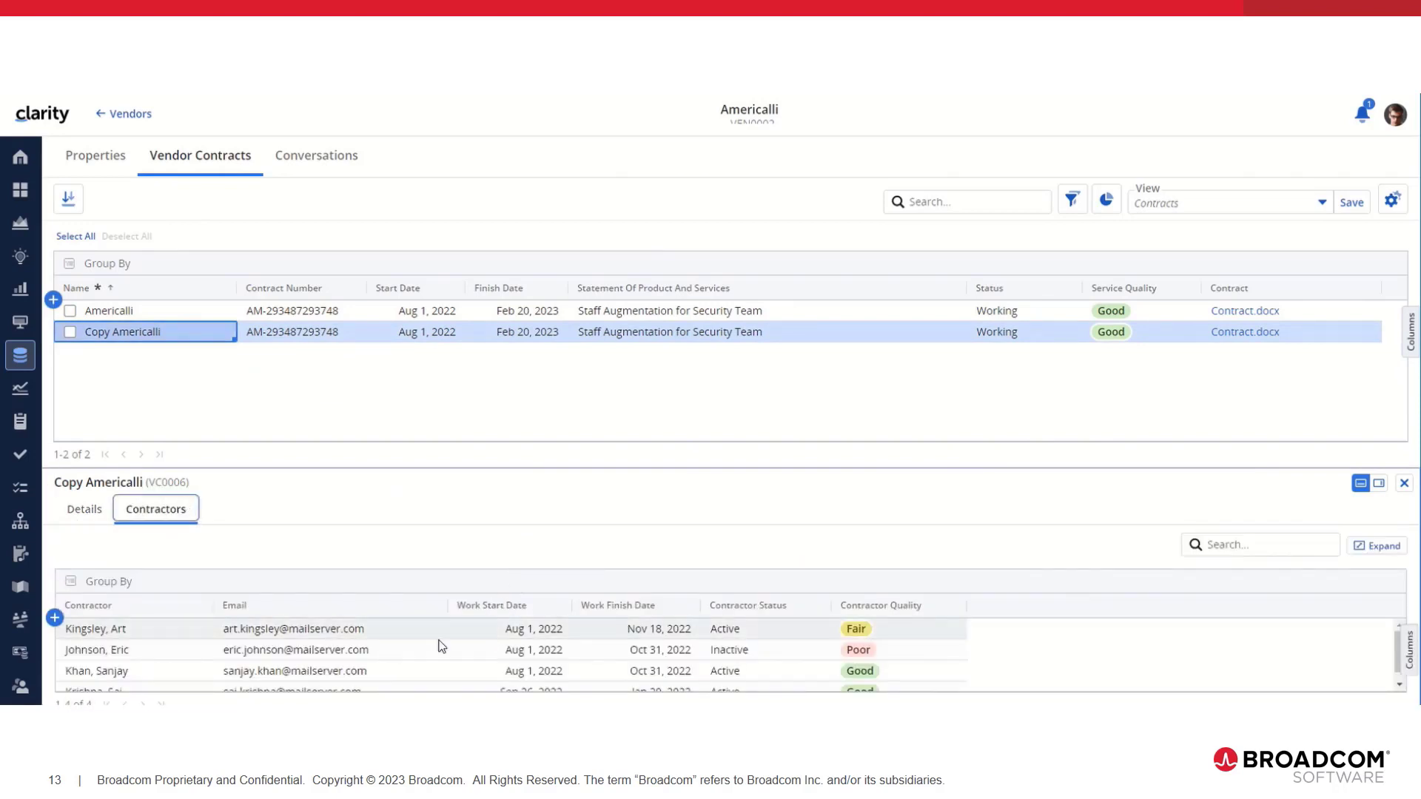
click(179, 313)
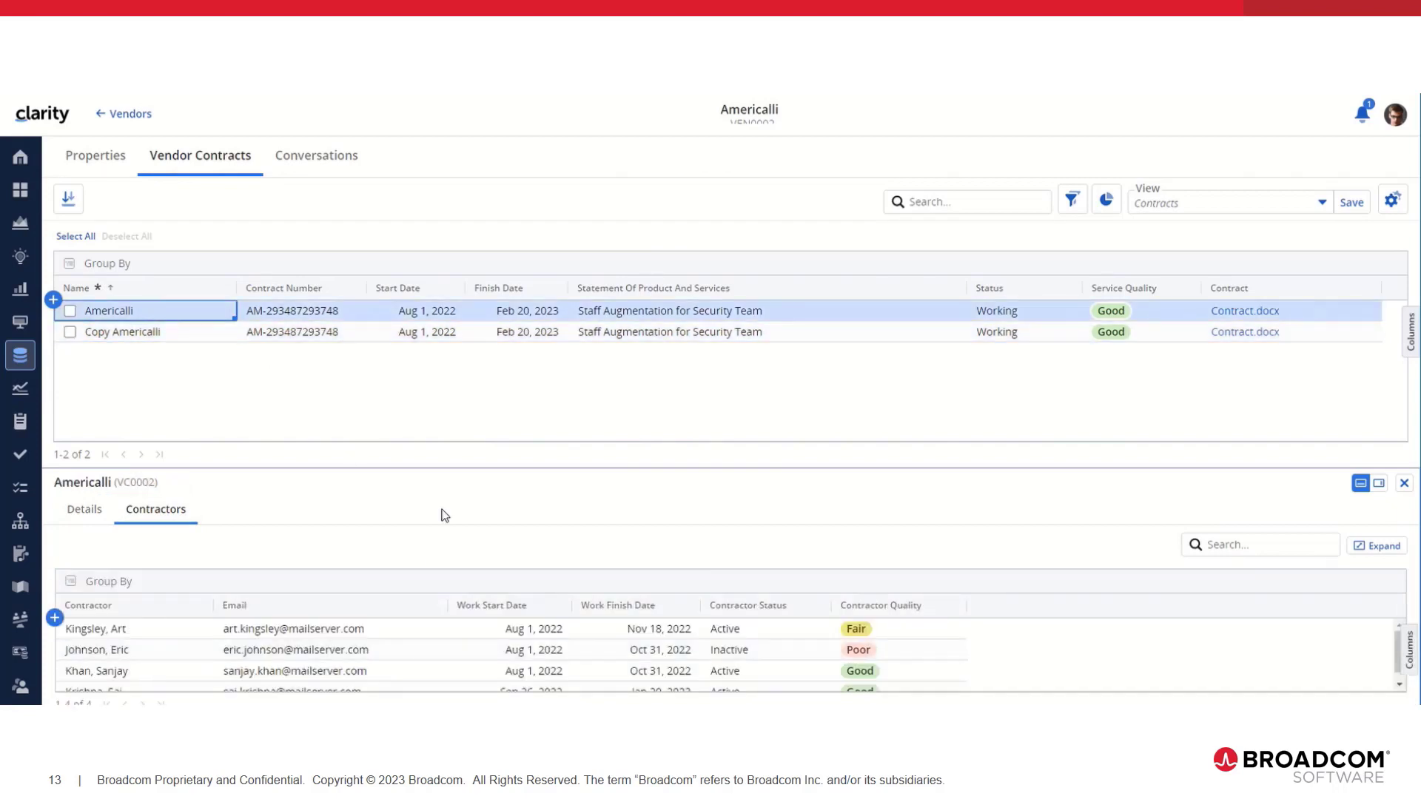
click(217, 334)
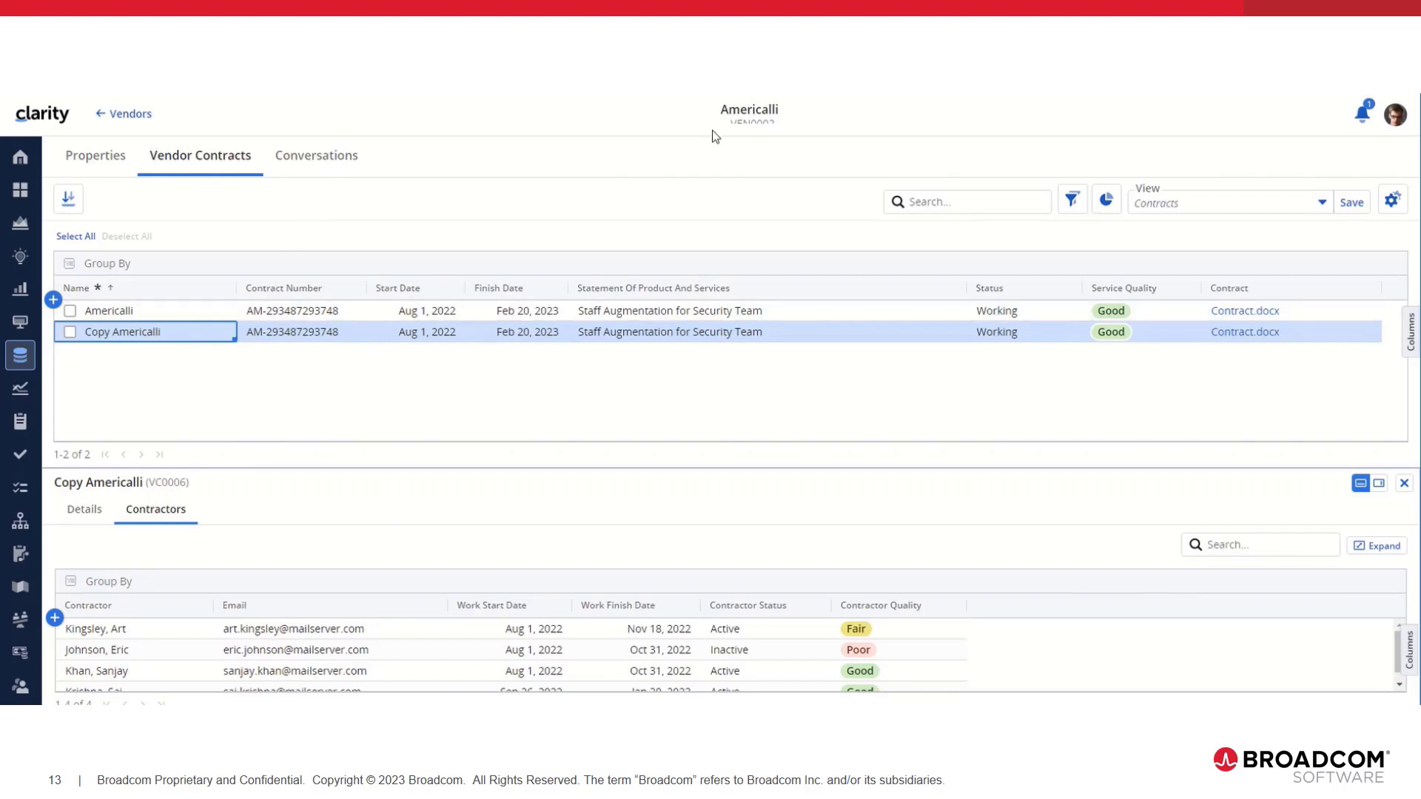
Return to the Vendors list and copy the Americalli vendor, keeping the suggested name Copy Americalli
click(112, 114)
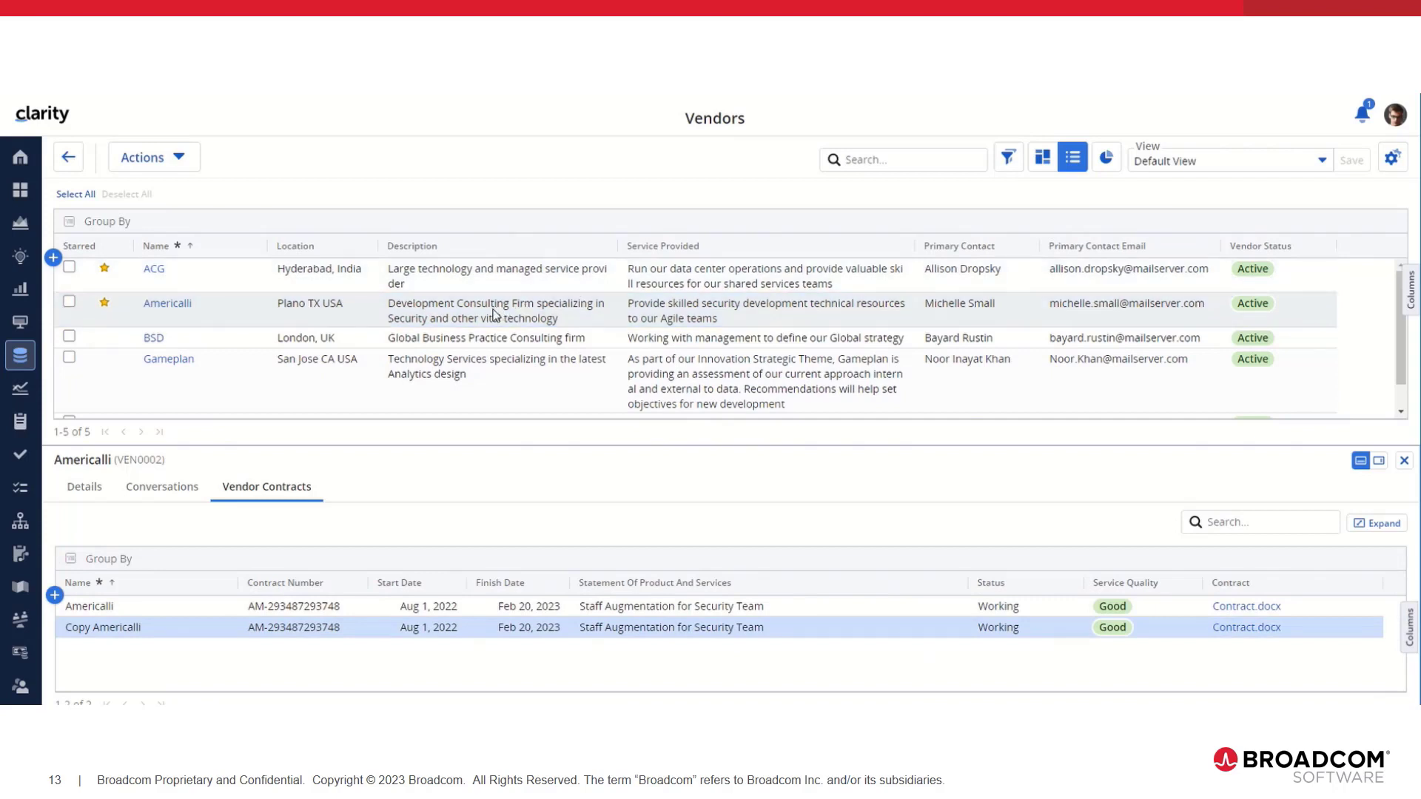
right_click(494, 314)
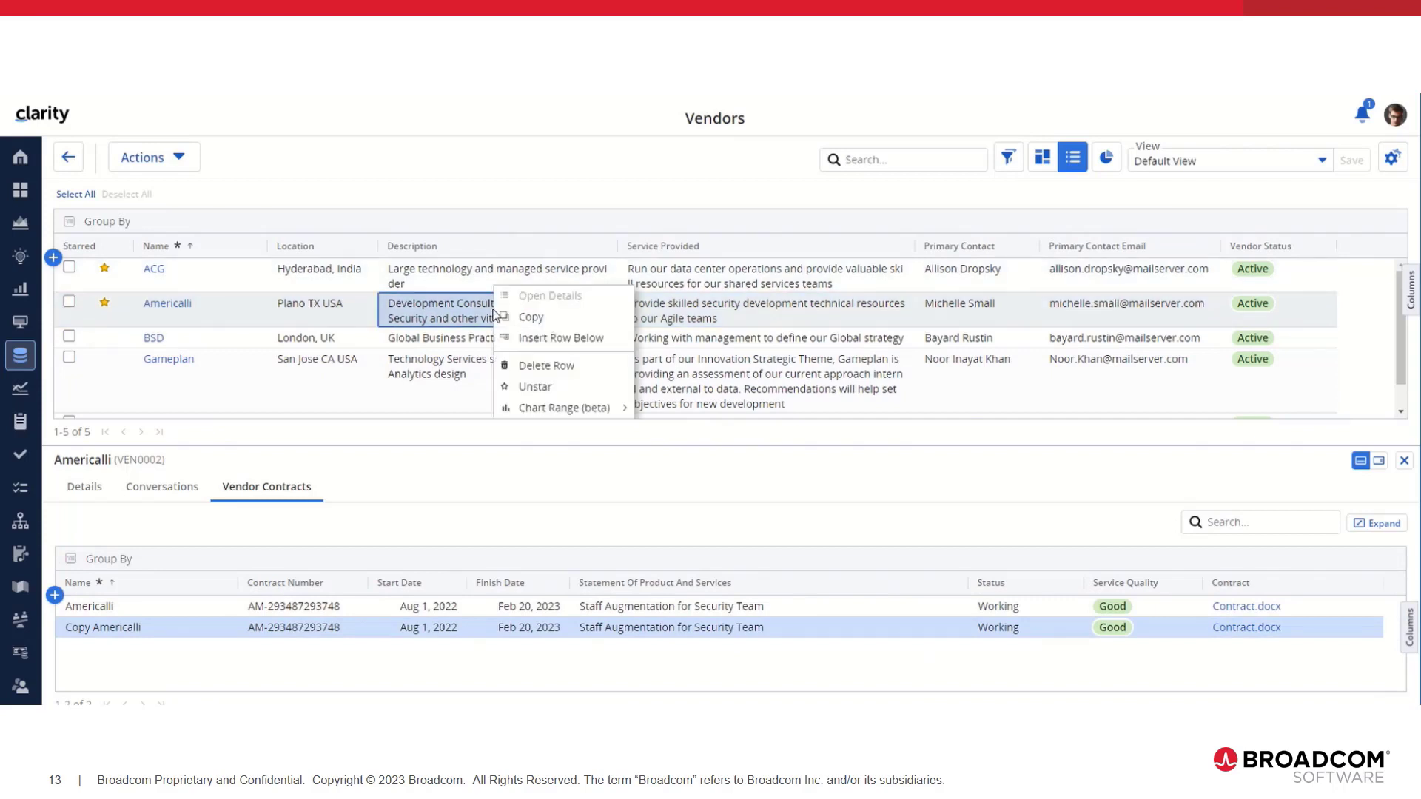
click(542, 318)
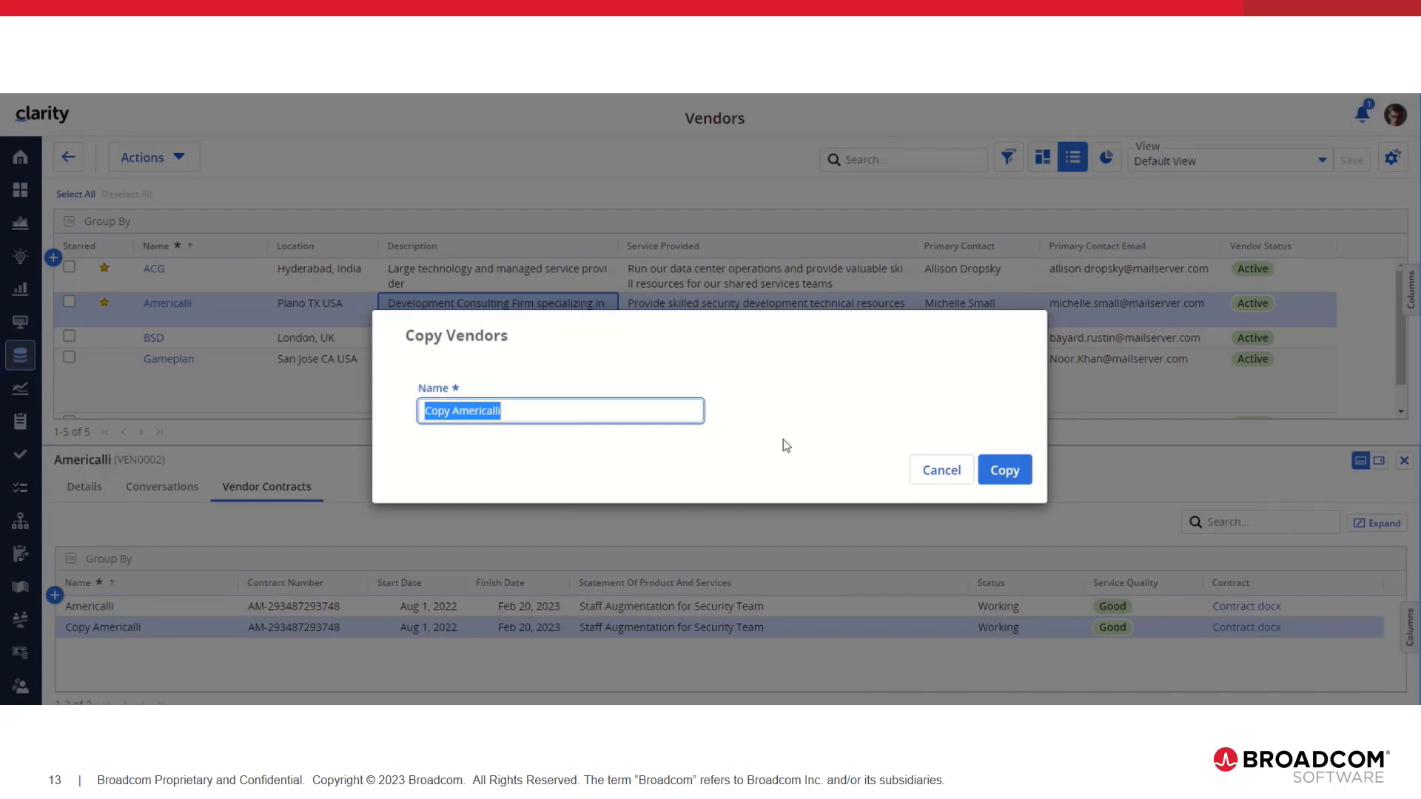
click(992, 474)
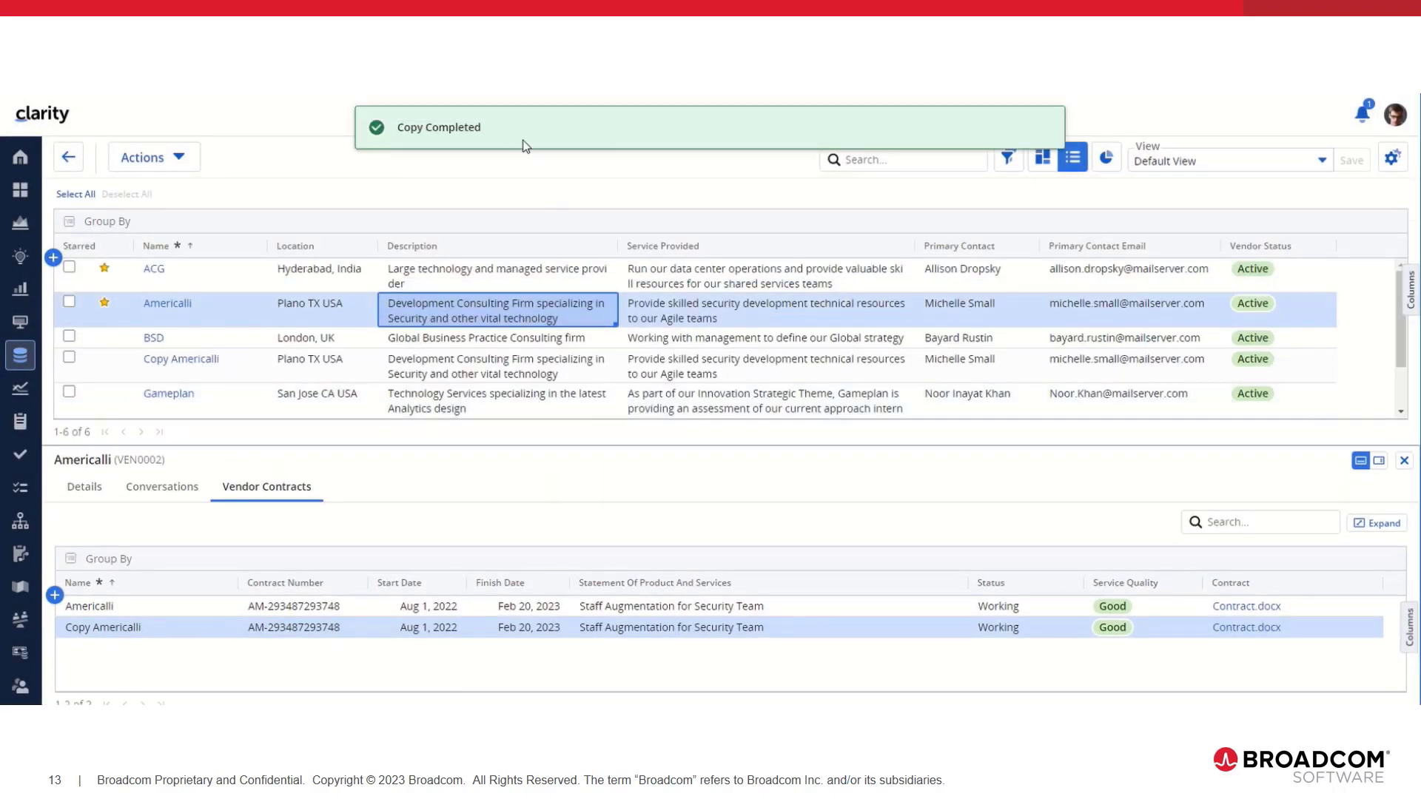
Examine the Copy Americalli vendor's contracts in the list, then open its record and inspect the Contractors of both vendor contracts
click(413, 362)
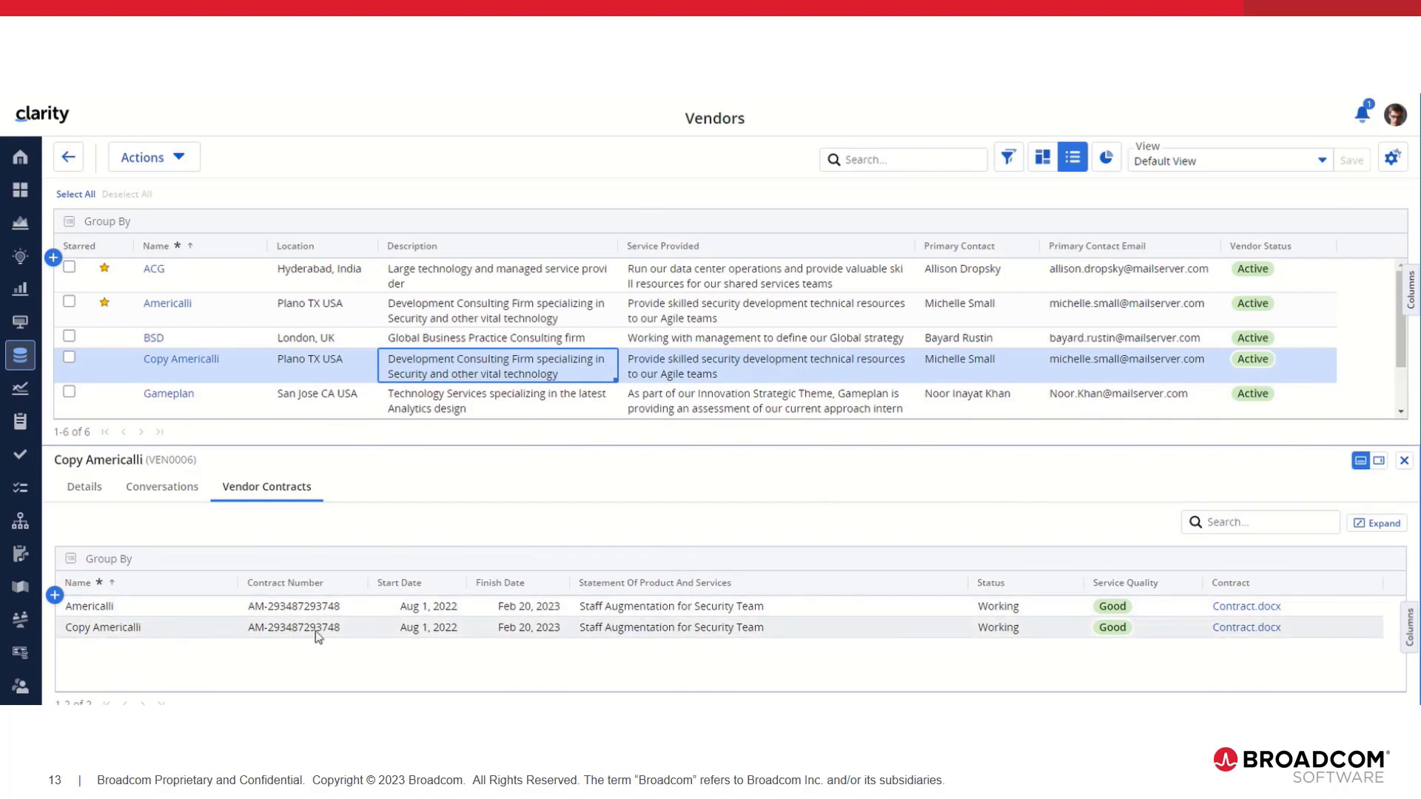
click(197, 366)
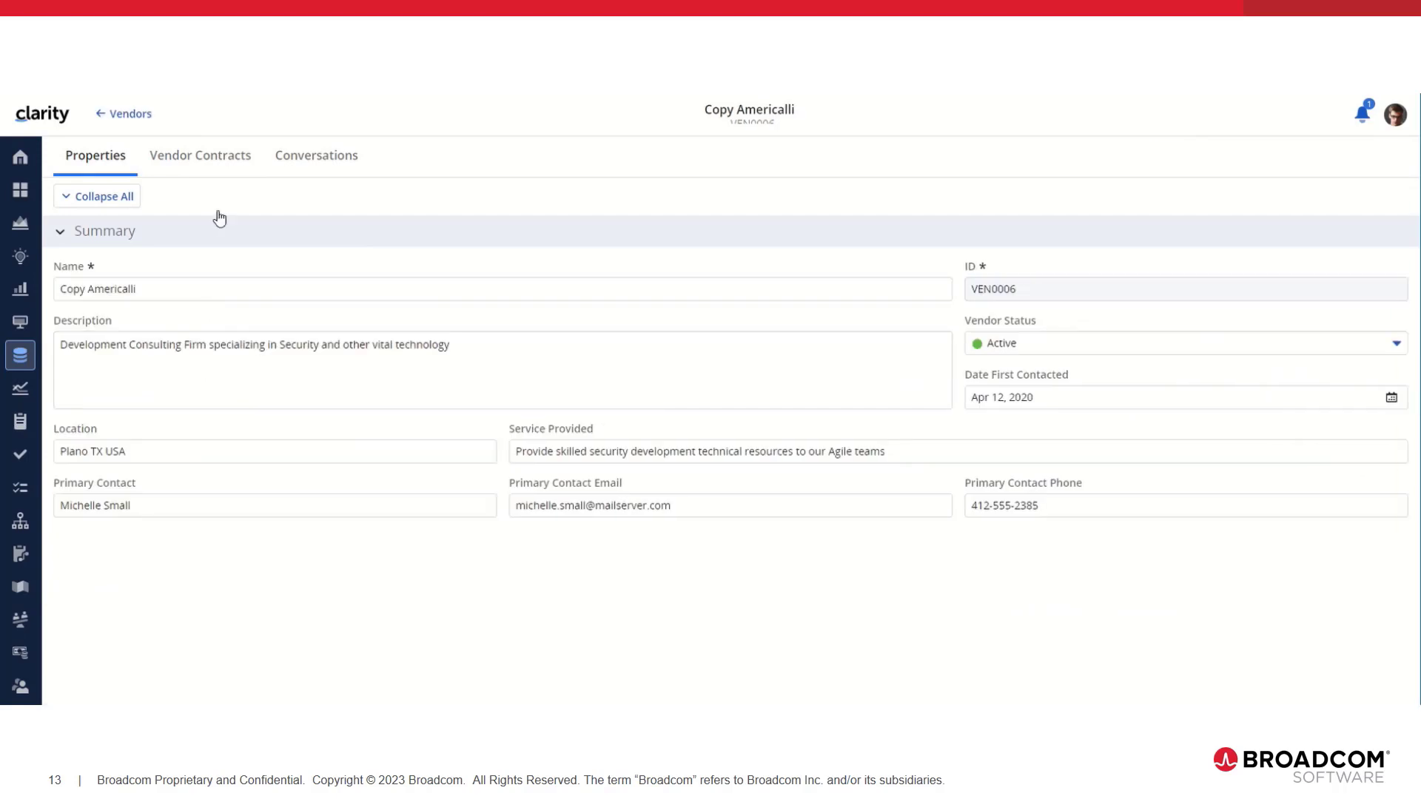
click(224, 157)
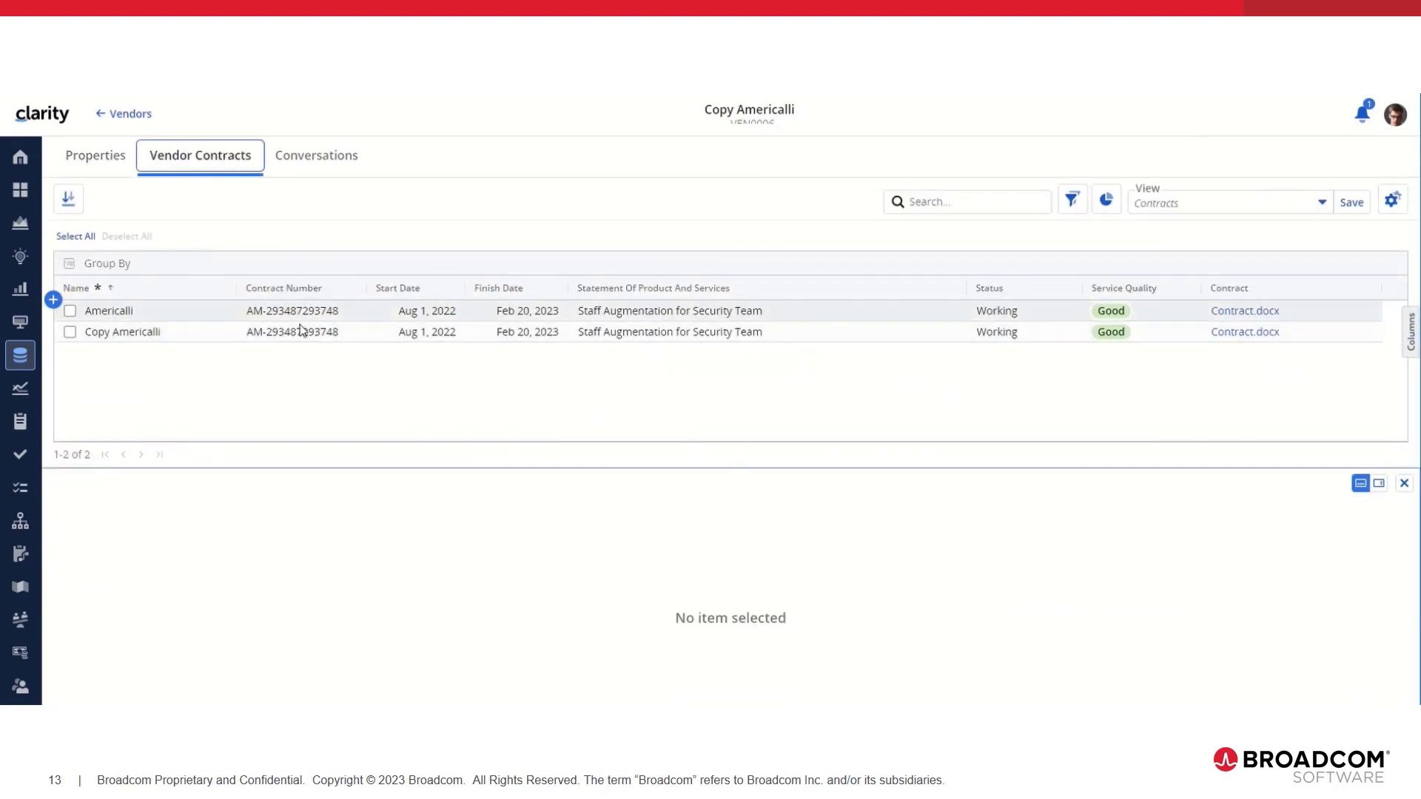
click(292, 314)
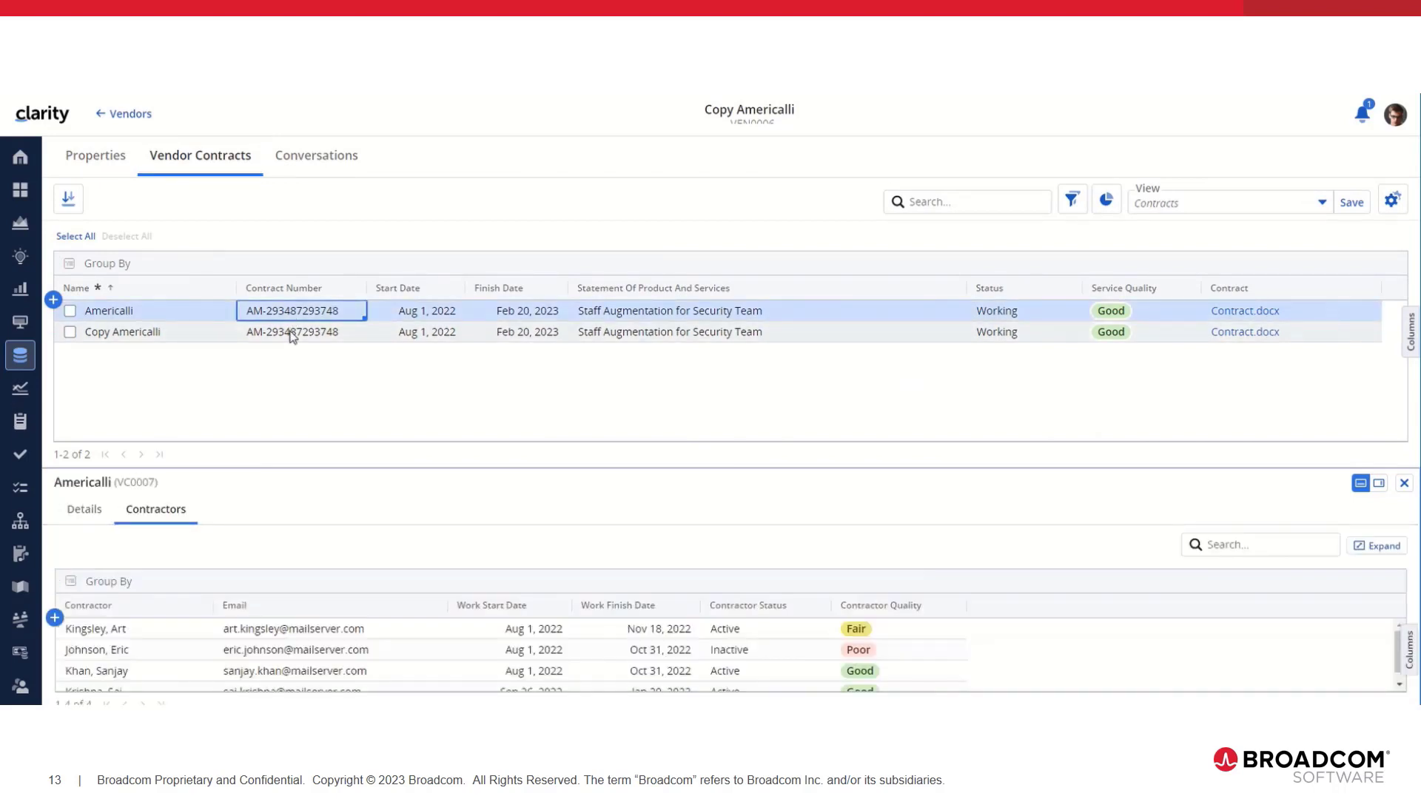
click(292, 332)
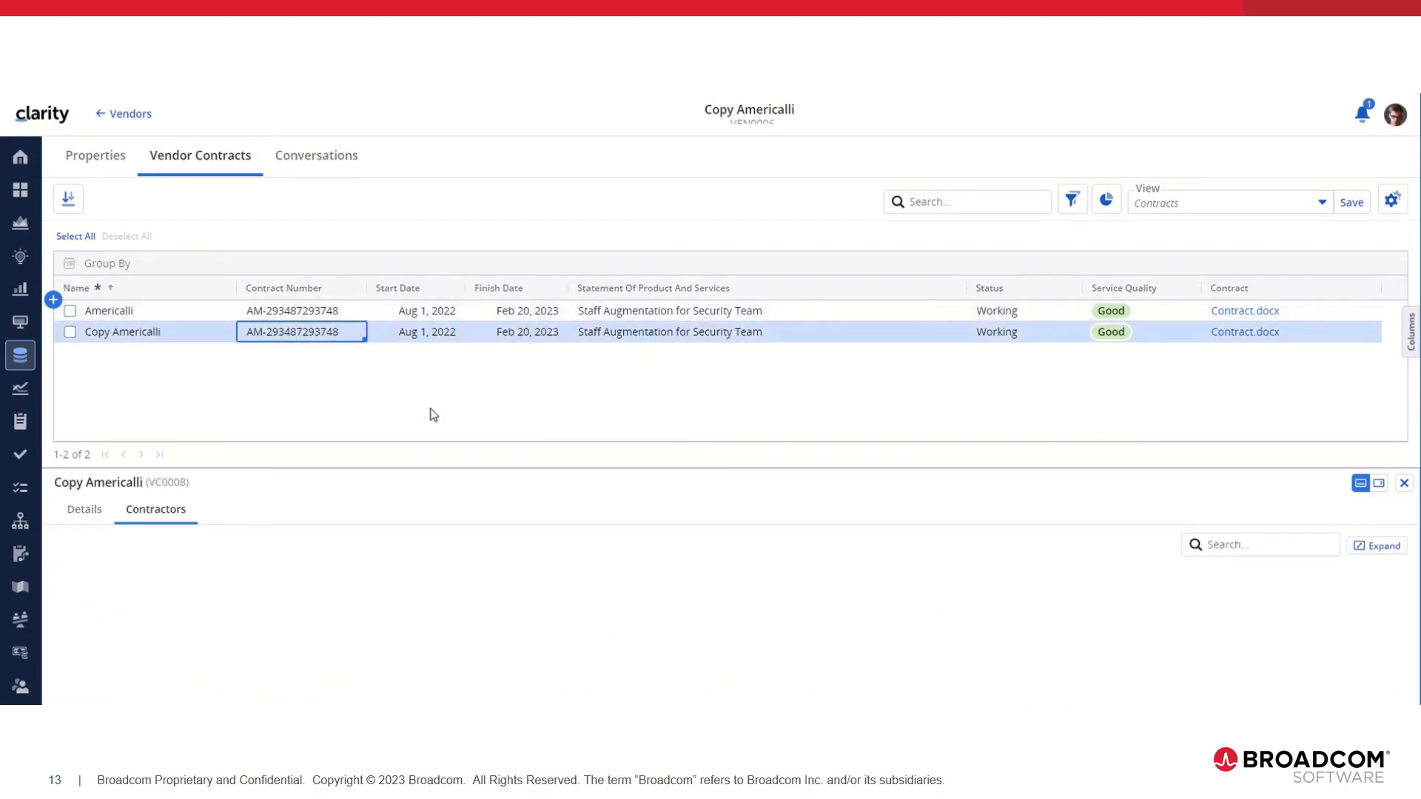